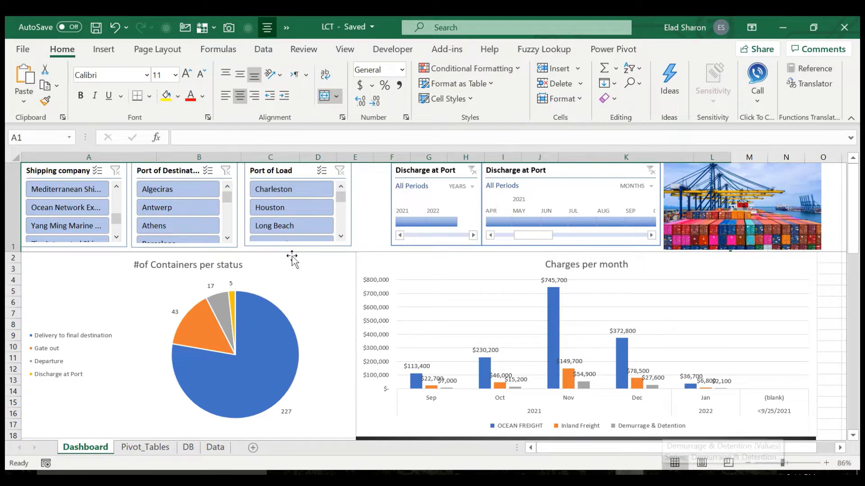
left_click(81, 190)
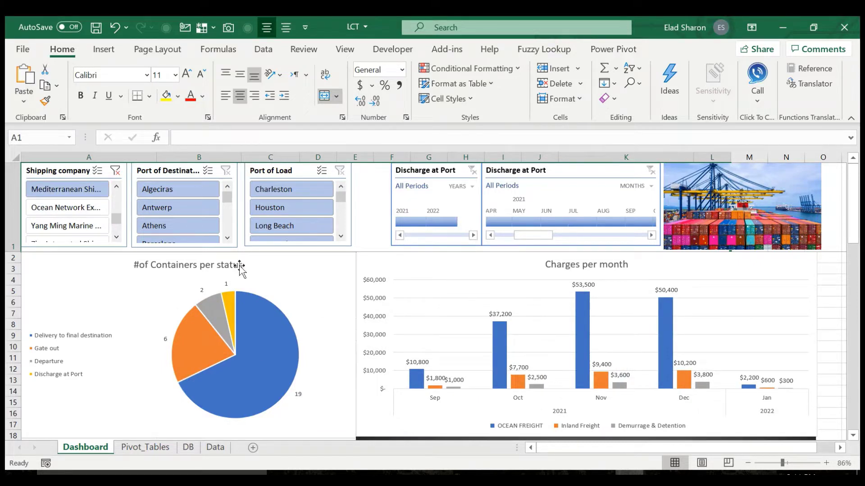
left_click(155, 204)
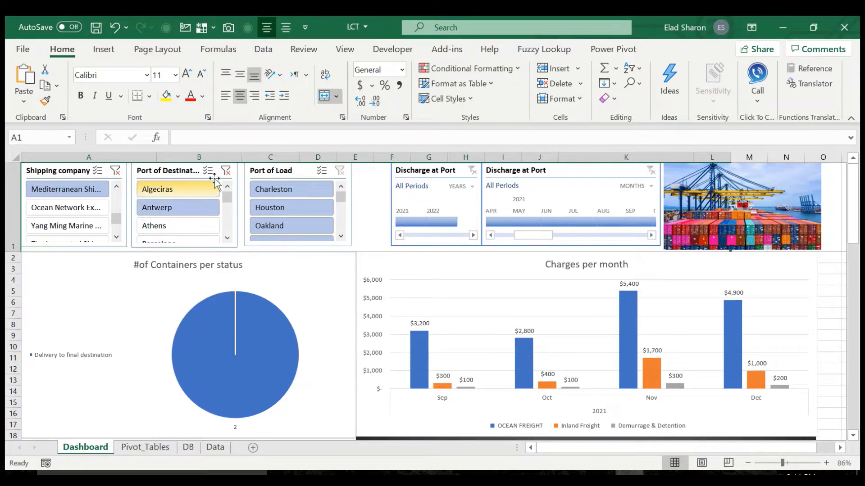
left_click(226, 170)
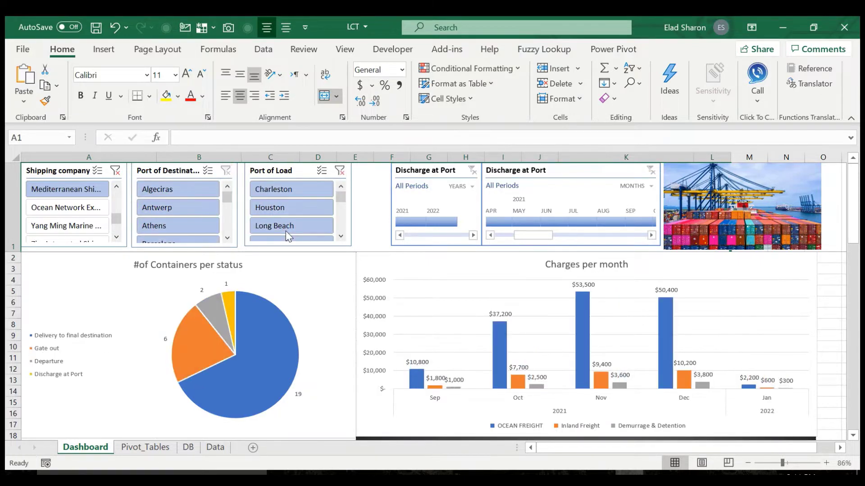
left_click(286, 228)
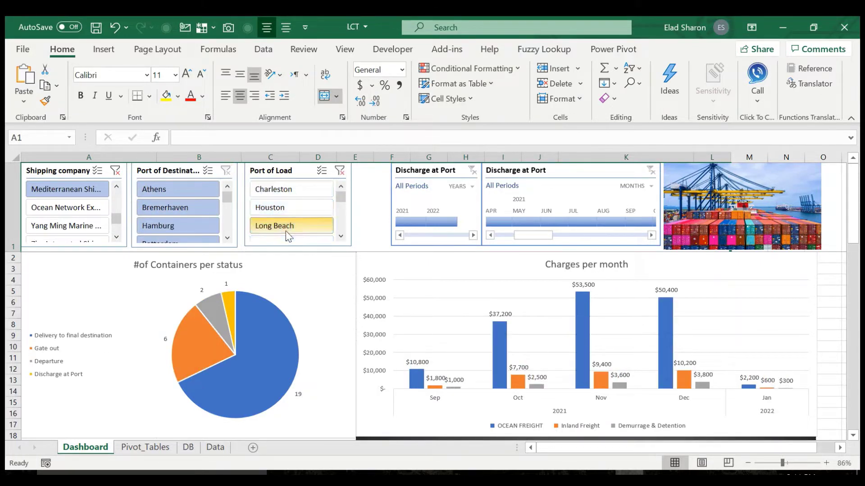
left_click(340, 170)
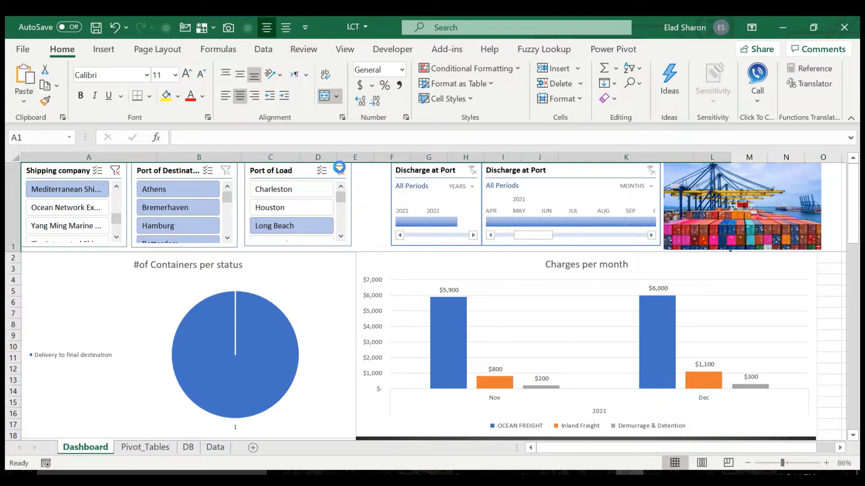
left_click(115, 170)
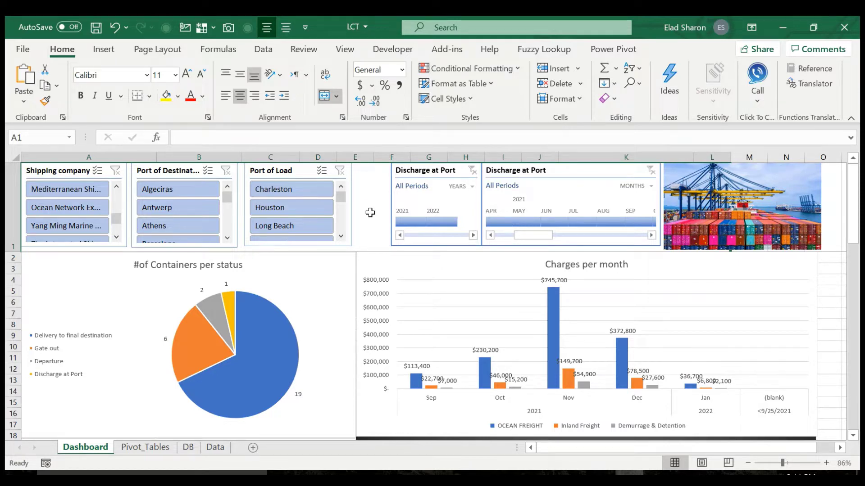
left_click(445, 222)
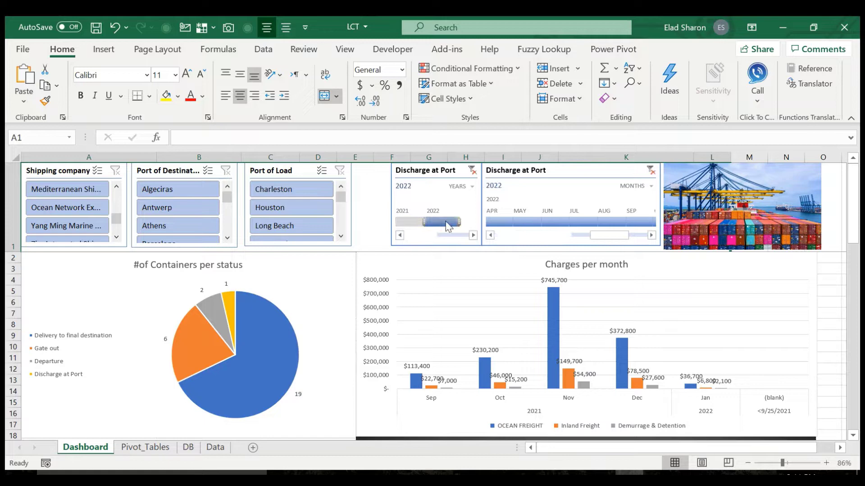
left_click(410, 222)
left_click(471, 170)
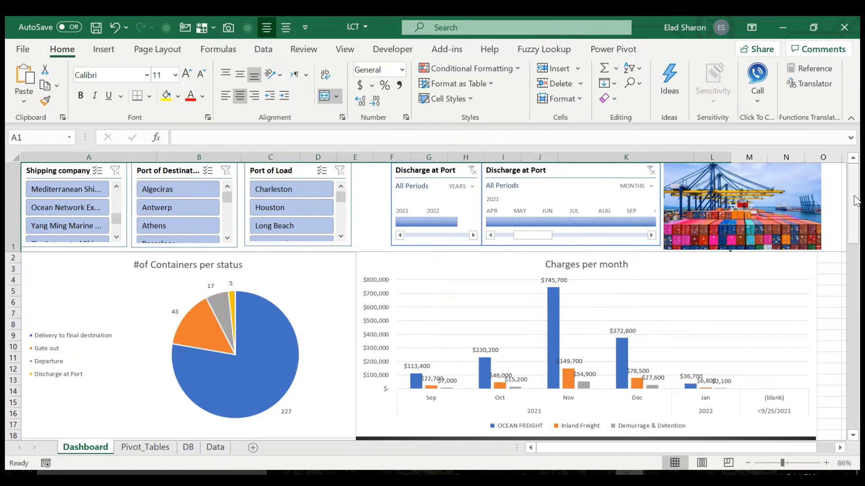
left_click_drag(853, 198, 841, 277)
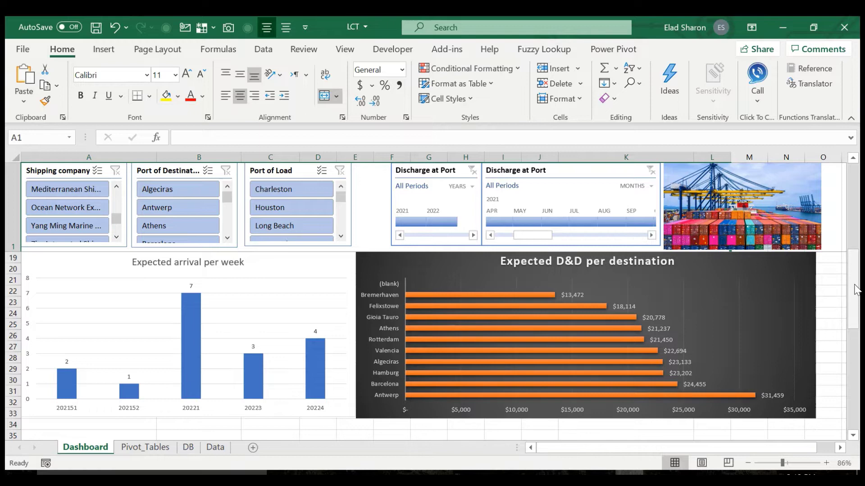
left_click_drag(852, 295, 852, 363)
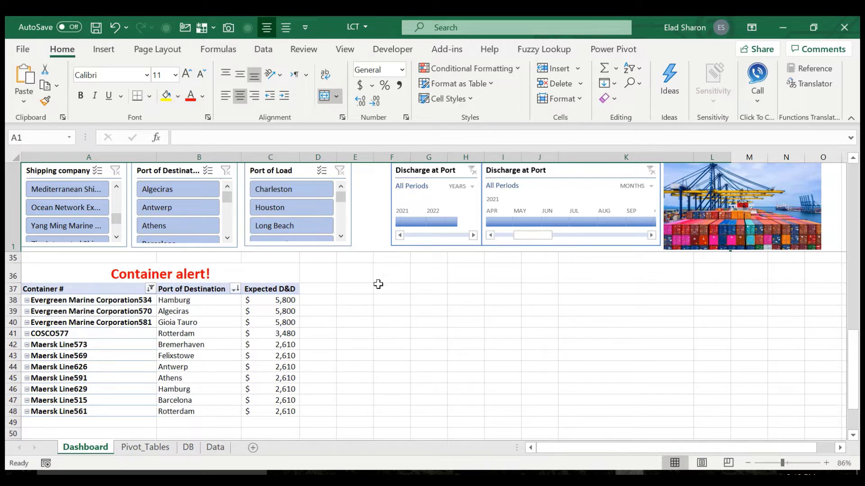
key("ctrl+Home")
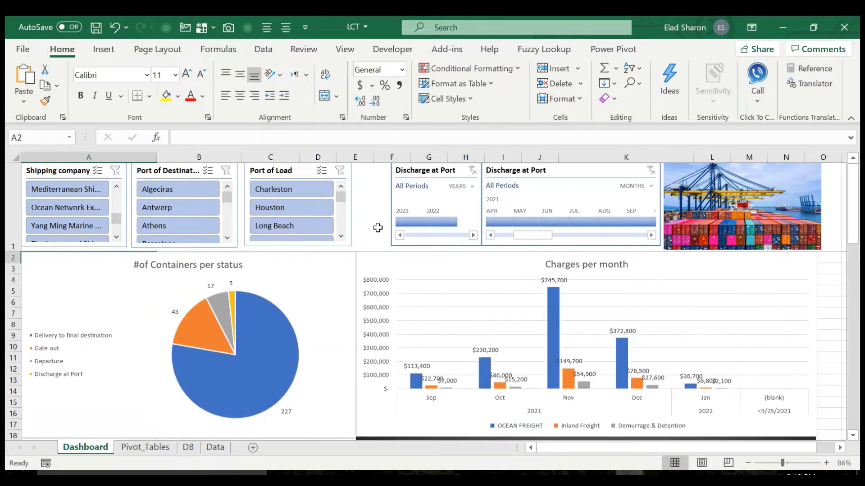
Step: On the Data sheet, highlight the ten load ports and the ten destination cities
left_click(215, 448)
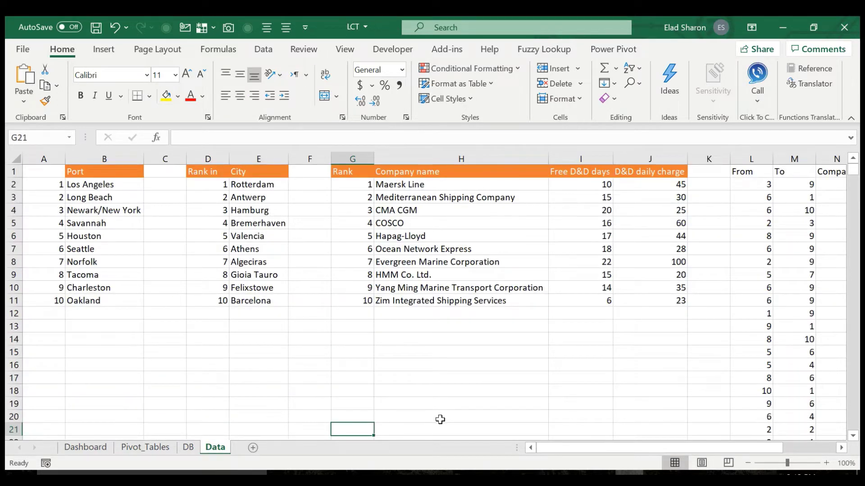
mouse_move(564, 450)
left_mouse_down()
mouse_move(679, 433)
mouse_move(378, 409)
mouse_move(357, 364)
left_mouse_up()
left_click_drag(127, 184, 120, 301)
left_click(226, 352)
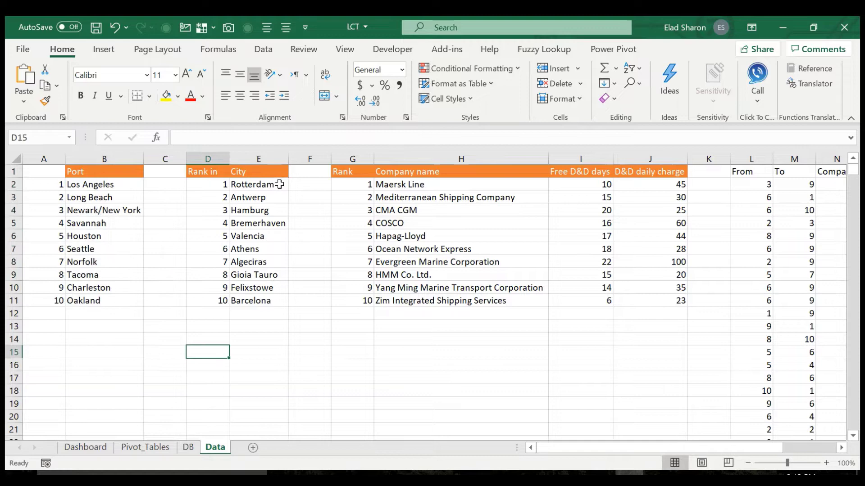
left_click_drag(280, 183, 269, 303)
left_click(269, 303)
Step: Highlight the ten shipping companies with their free D&D days and D&D daily charges
left_click(430, 362)
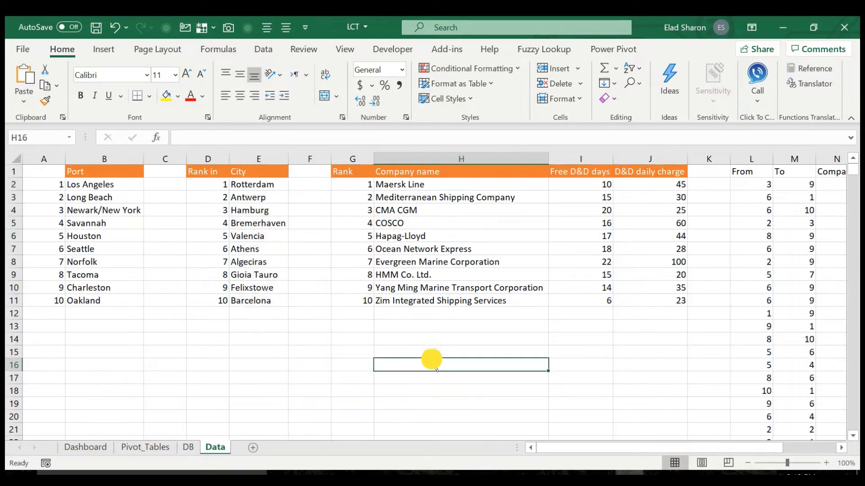
left_click_drag(469, 184, 469, 299)
left_click(454, 342)
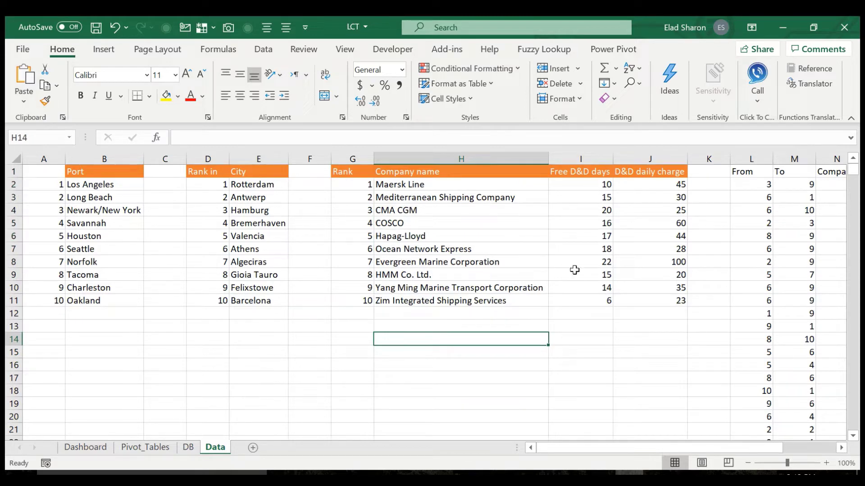
left_click_drag(588, 184, 576, 302)
left_click_drag(653, 185, 648, 301)
left_click(657, 362)
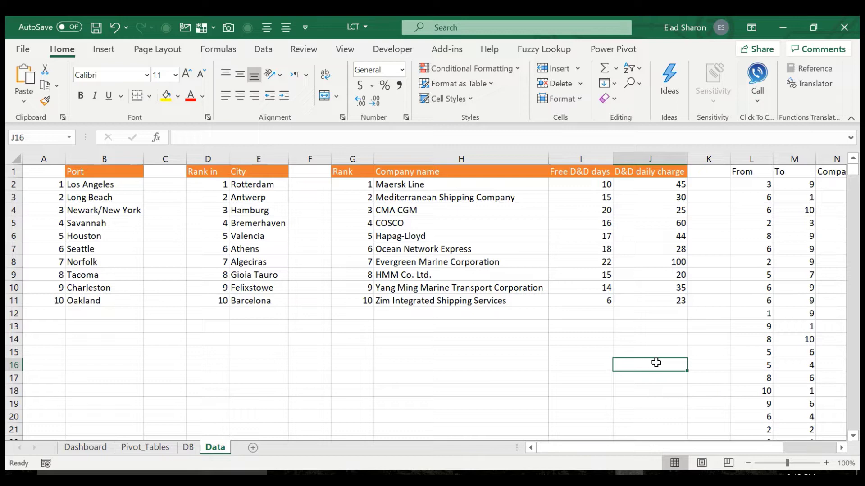
Step: Review the RANDBETWEEN formulas generating the random From port, To port and company numbers
left_click_drag(574, 448, 662, 447)
left_click(840, 448)
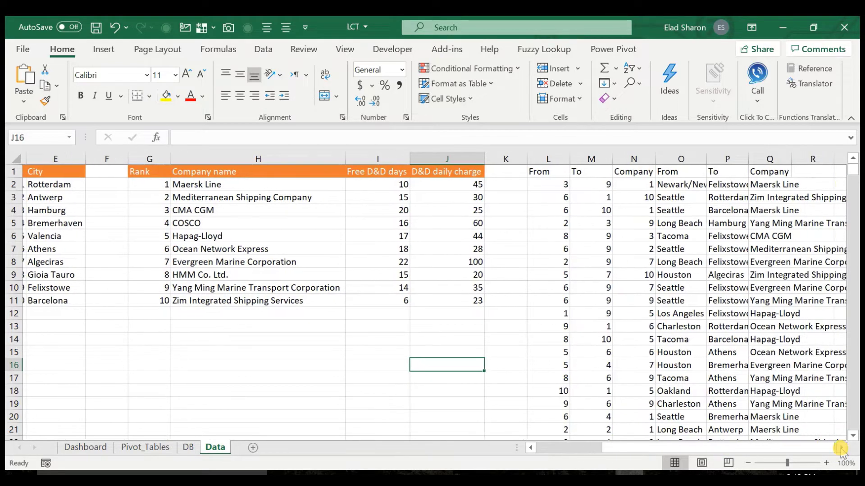
left_click(840, 448)
left_click(528, 187)
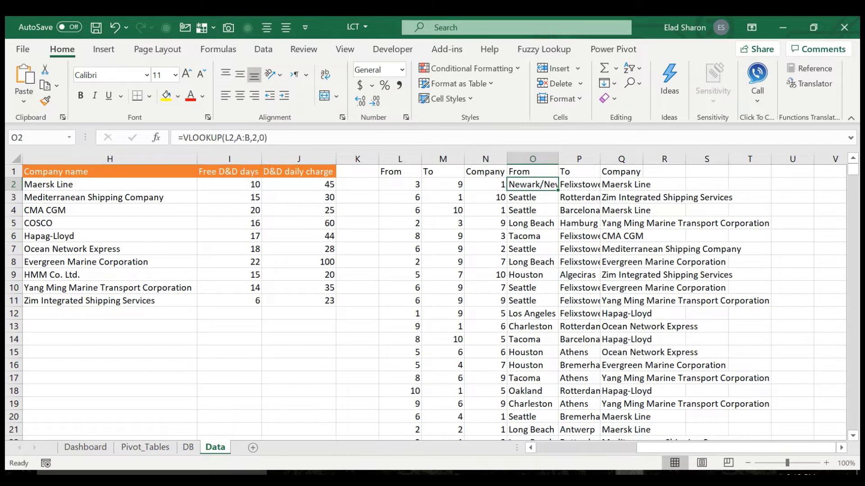
left_click(405, 186)
left_click(447, 186)
left_click(486, 185)
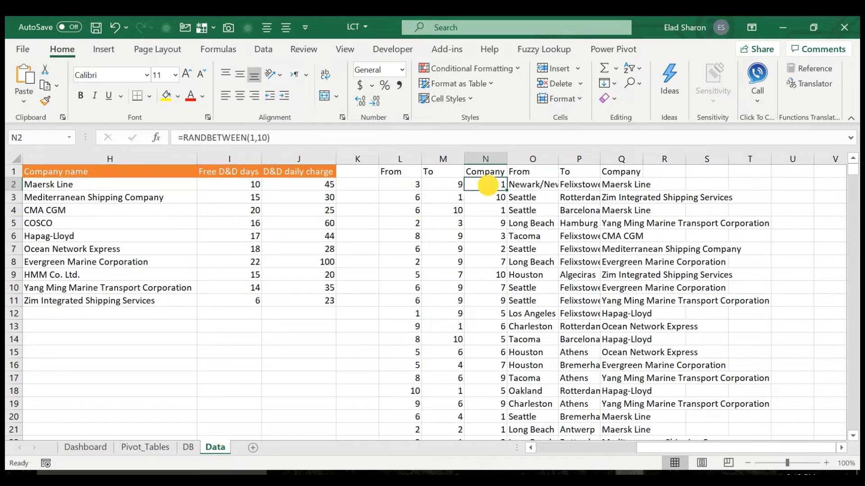
Step: Check the From port, To port and company VLOOKUPs, then recalculate to regenerate the routes
left_click(517, 182)
left_click(580, 182)
left_click(622, 185)
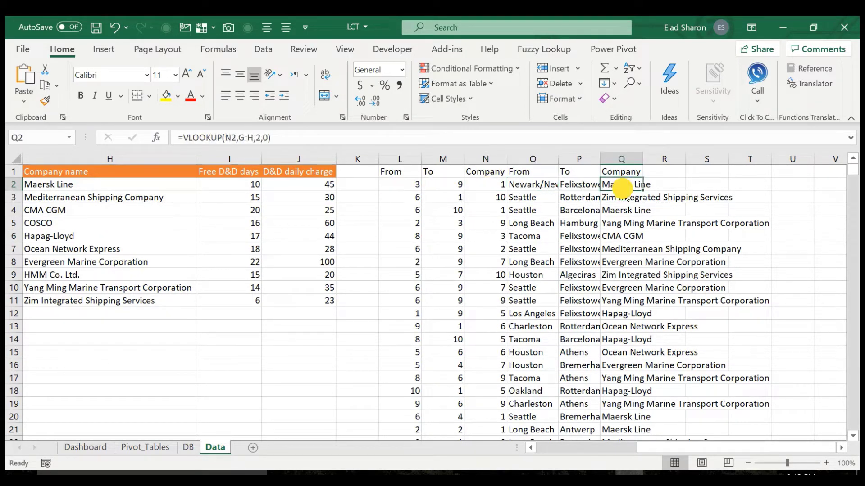
left_click(670, 180)
type("k")
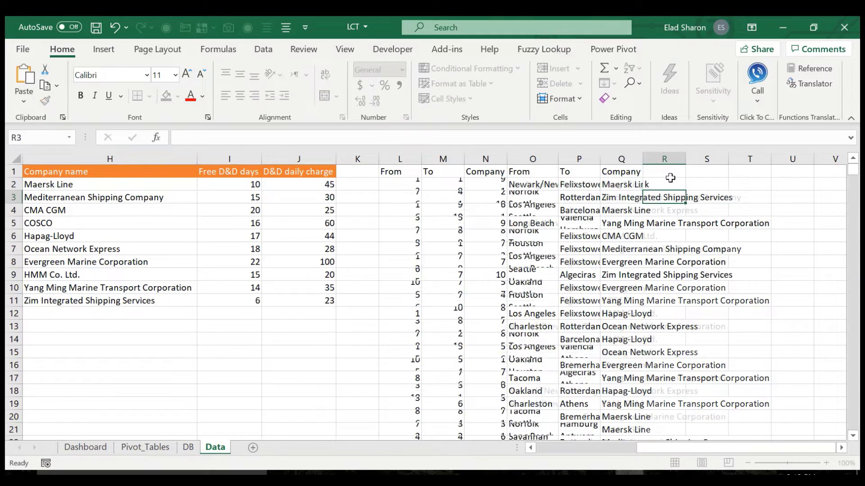
key("BackSpace")
key("ctrl+Return")
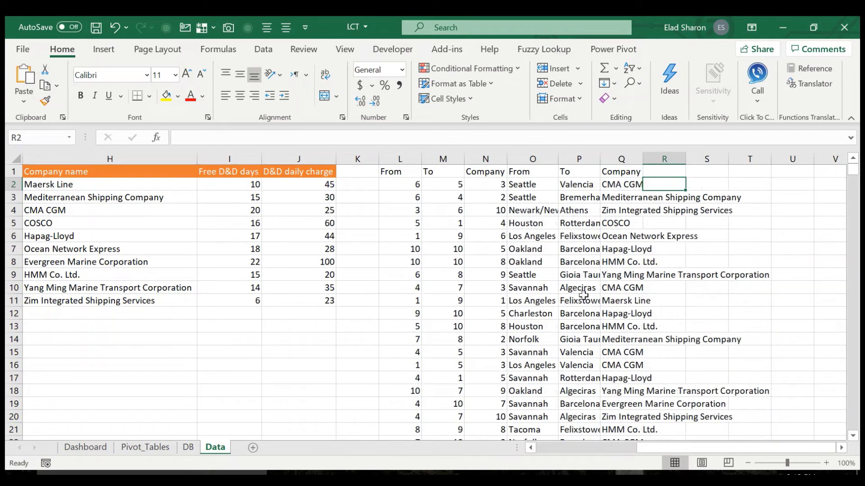
scroll(548, 451, "left", 3)
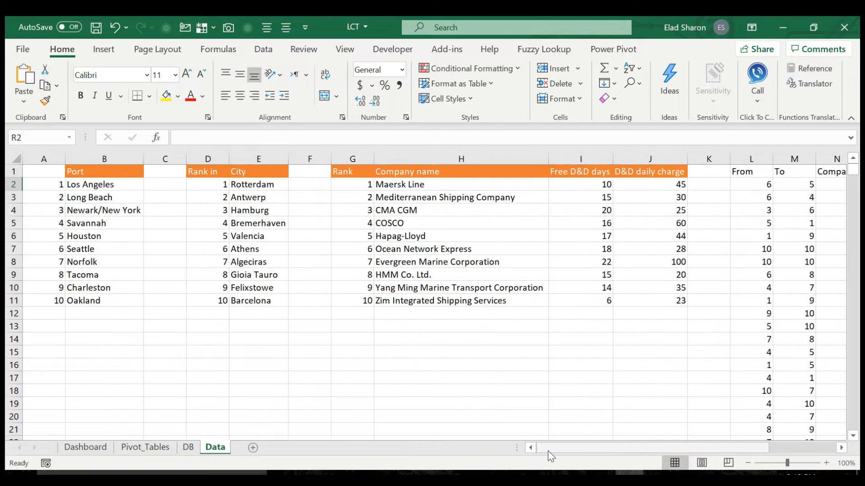
left_click(188, 447)
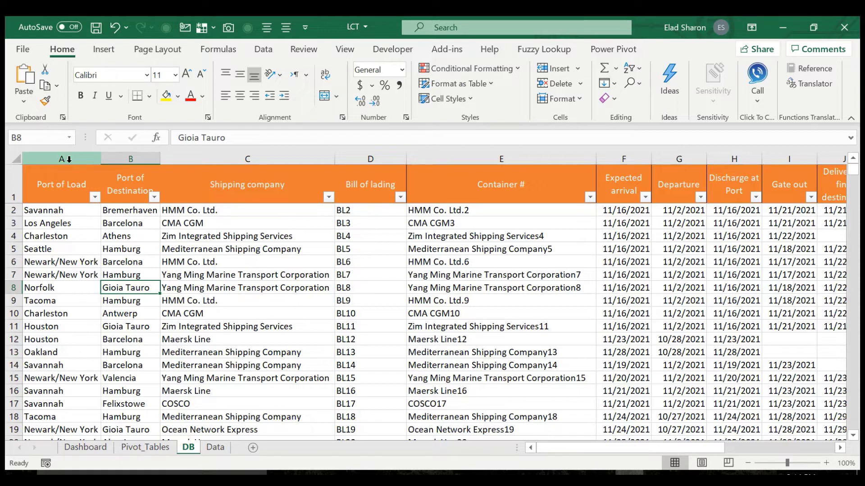
left_click(64, 179)
left_click(104, 182)
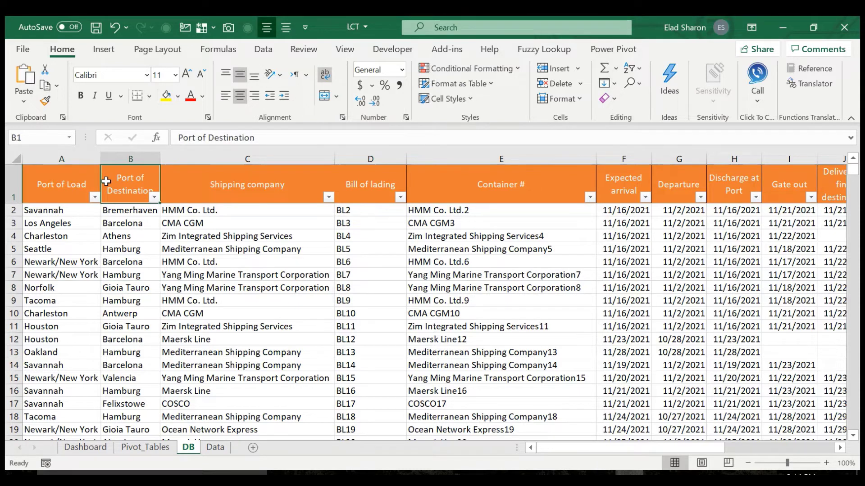
left_click(194, 183)
left_click(380, 170)
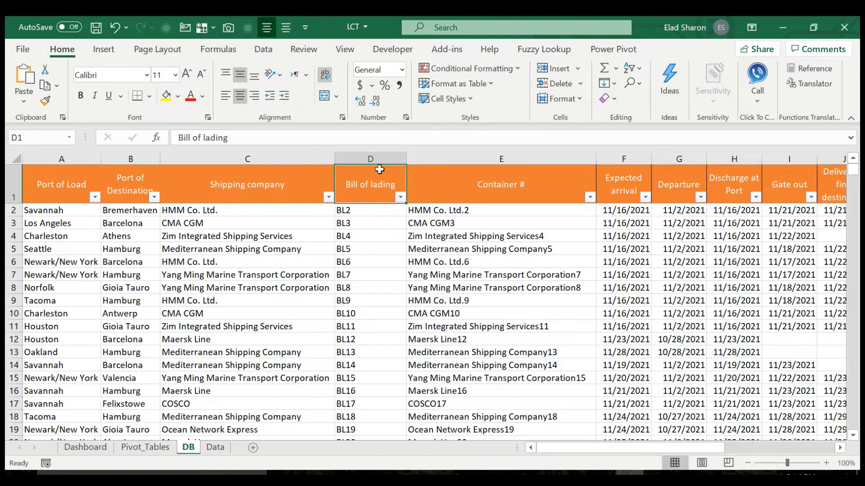
left_click(459, 183)
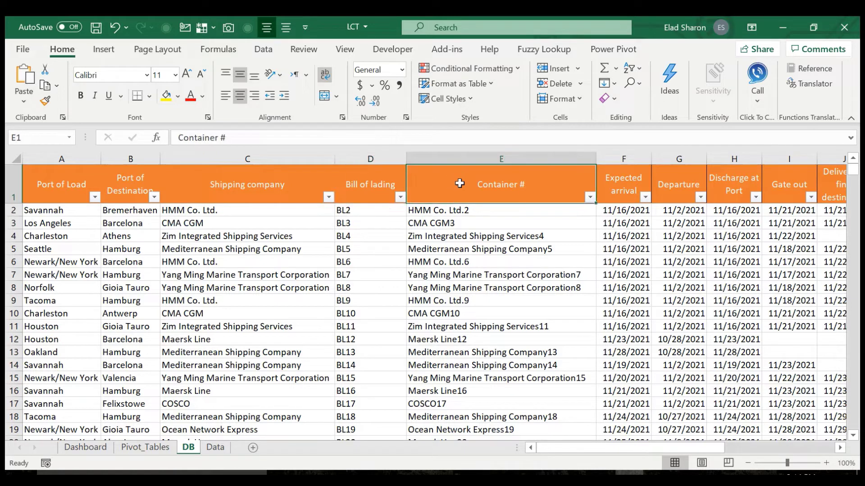
left_click(396, 210)
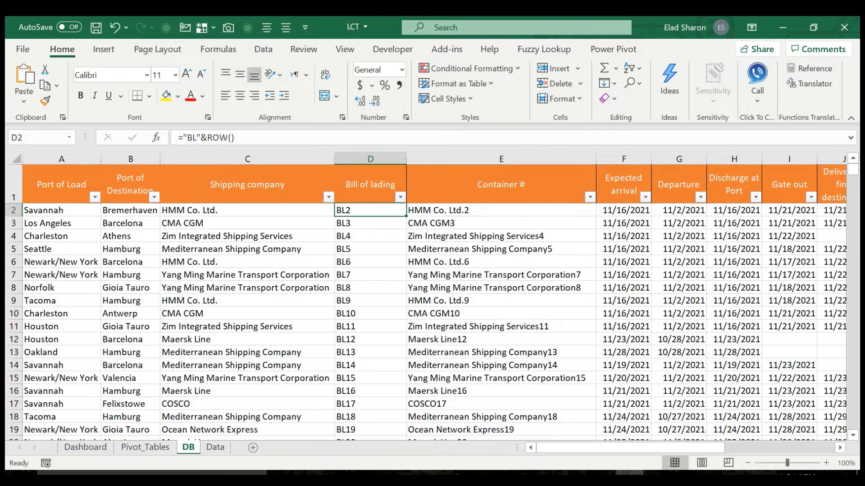
left_click(440, 210)
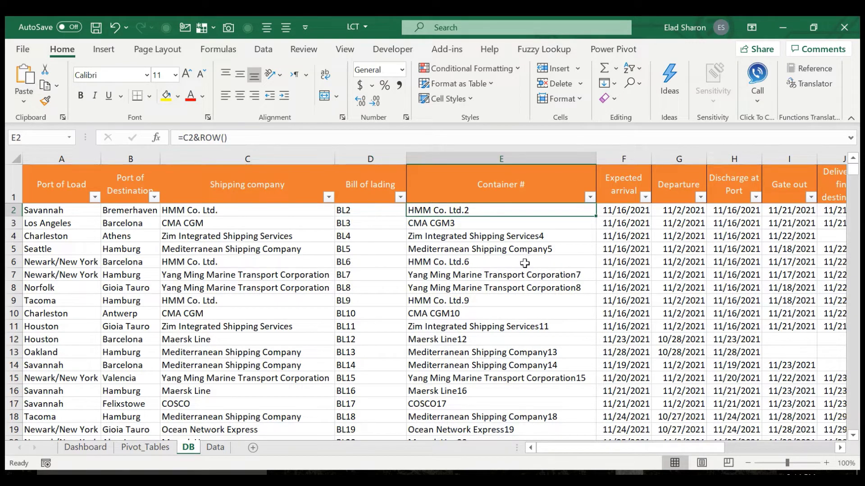
left_click(491, 182)
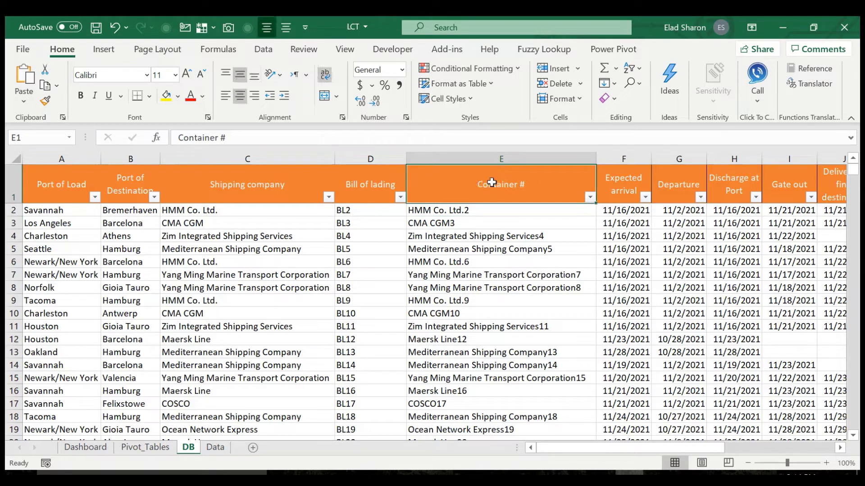
key("Right")
key("Right")
key("Right")
key("Right")
key("Right")
key("Right")
key("Right")
key("Right")
key("Right")
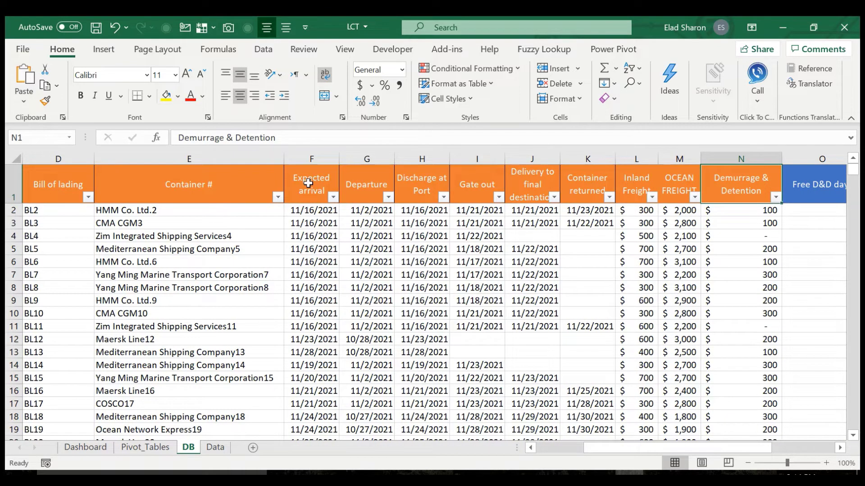
left_click(369, 183)
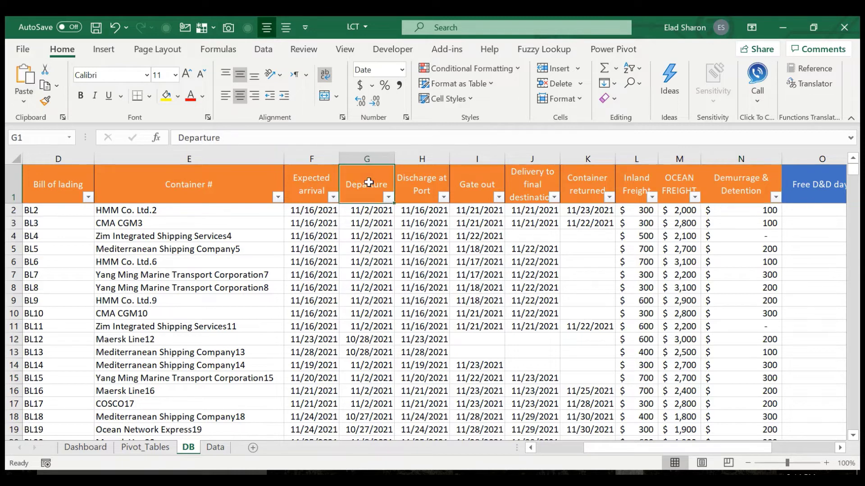
left_click(422, 180)
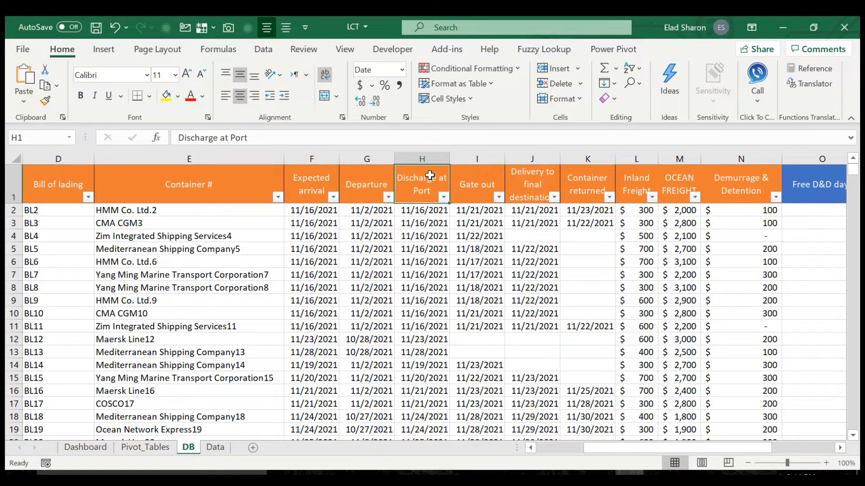
left_click(477, 186)
left_click(530, 186)
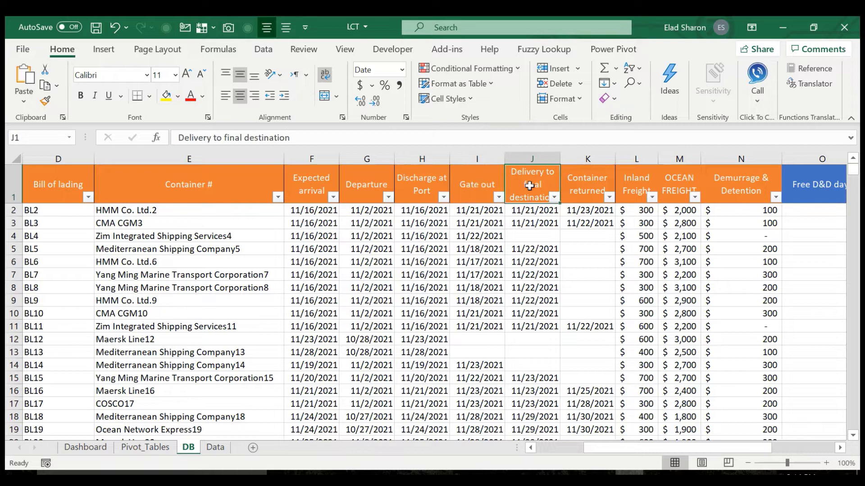
left_click(585, 178)
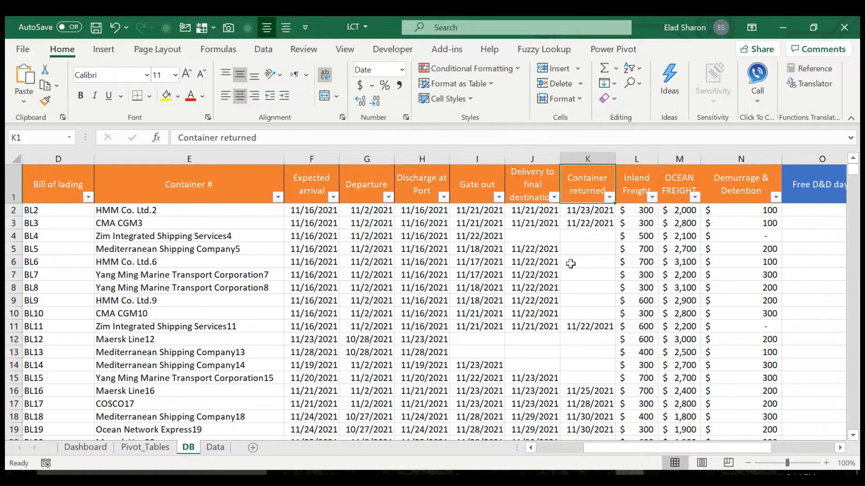
left_click(344, 199)
left_click(329, 191)
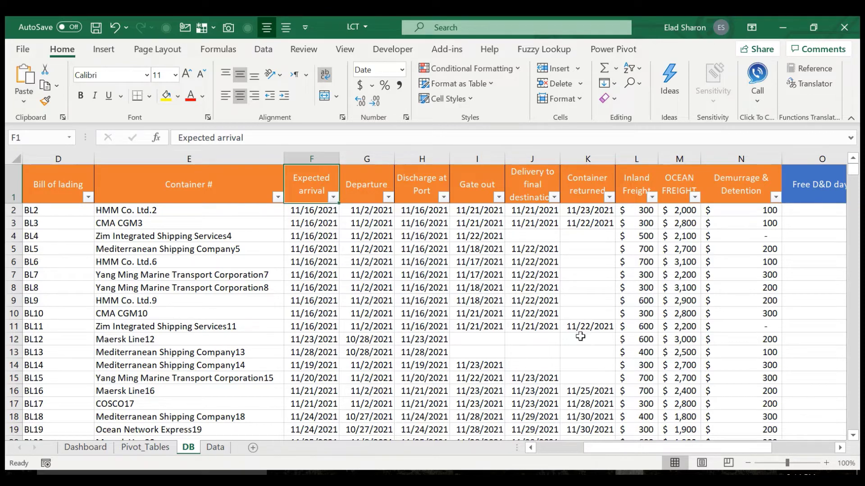
scroll(730, 448, "right", 3)
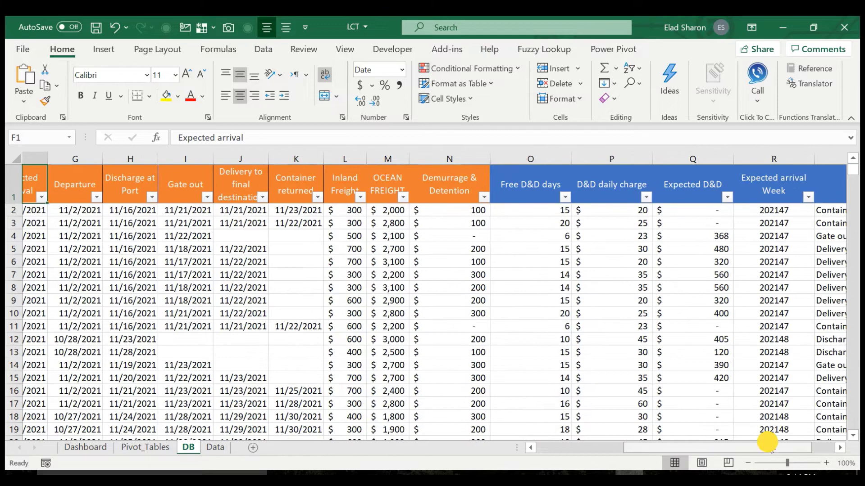
left_click_drag(320, 180, 407, 182)
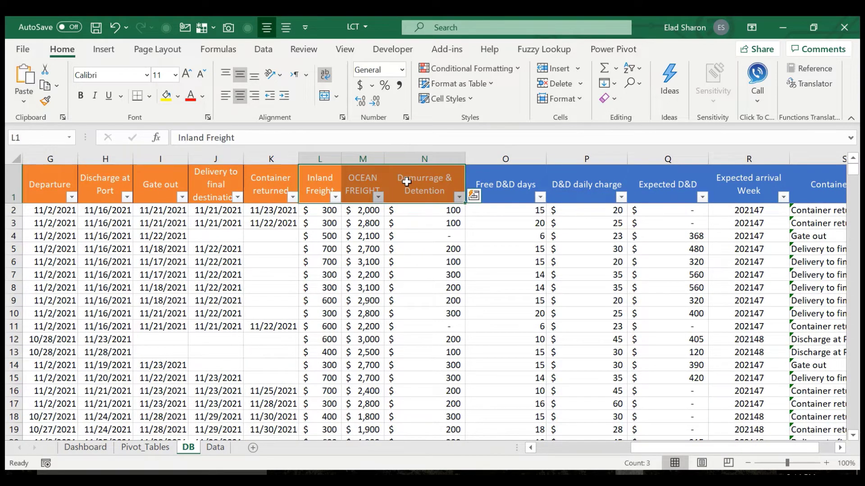
left_click(320, 180)
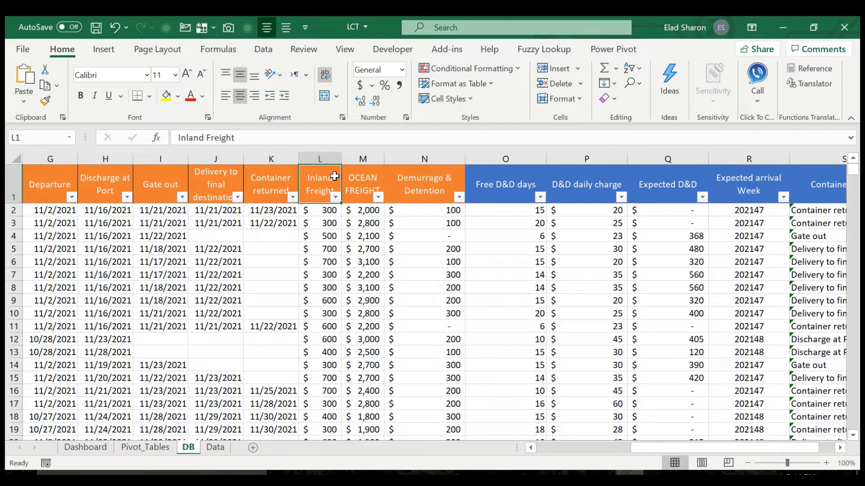
left_click(363, 176)
left_click(418, 187)
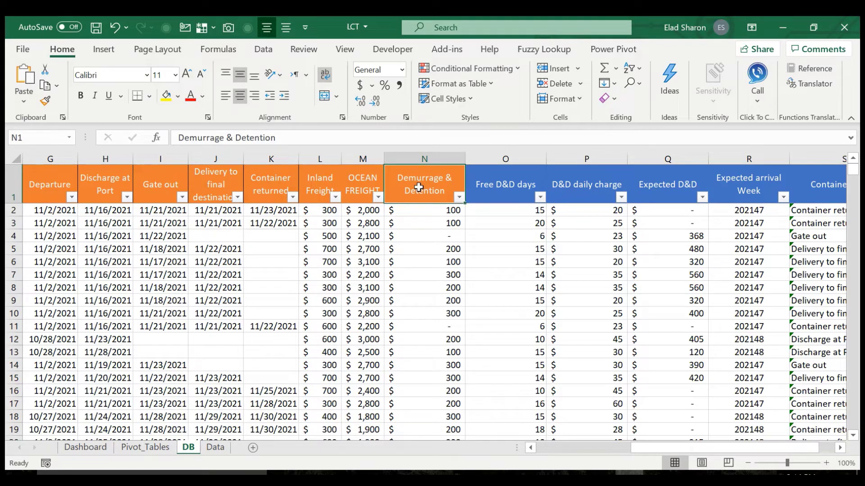
left_click_drag(424, 158, 3, 179)
left_click(631, 178)
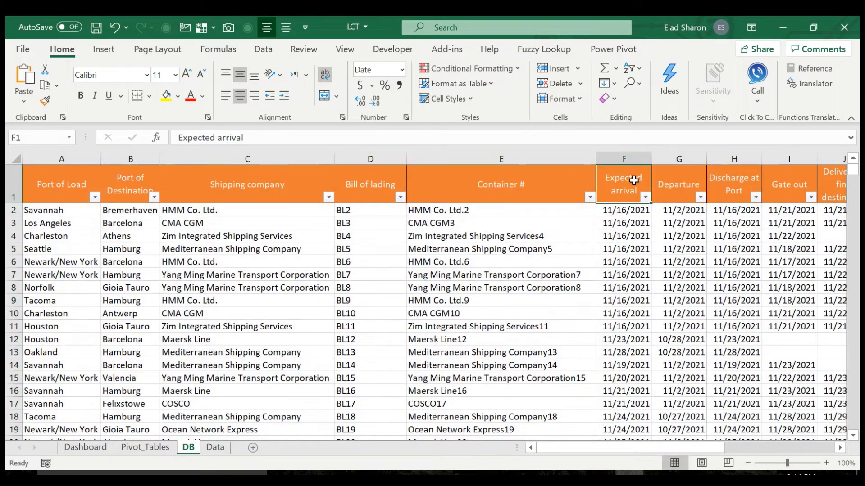
key("Right")
key("Right")
key("Right")
key("Right")
key("Right")
key("Right")
key("Right")
key("Right")
key("Right")
key("Right")
key("Right")
key("Right")
key("Right")
key("Right")
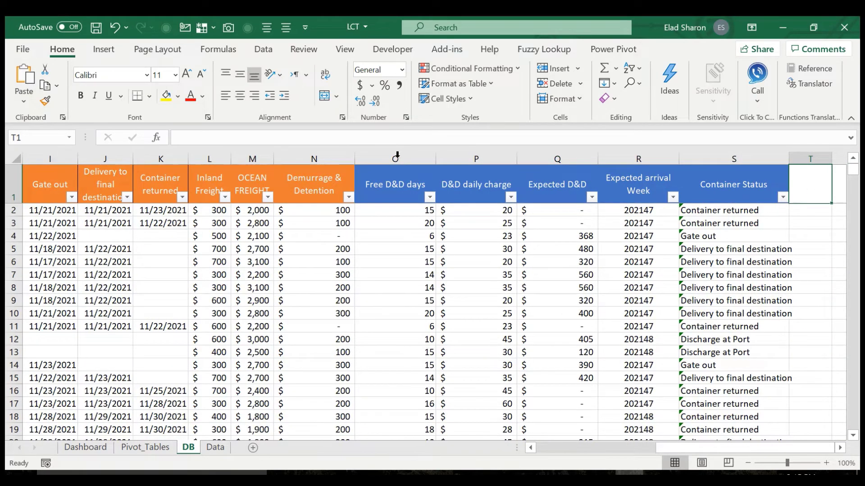
left_click(395, 184)
key("Down")
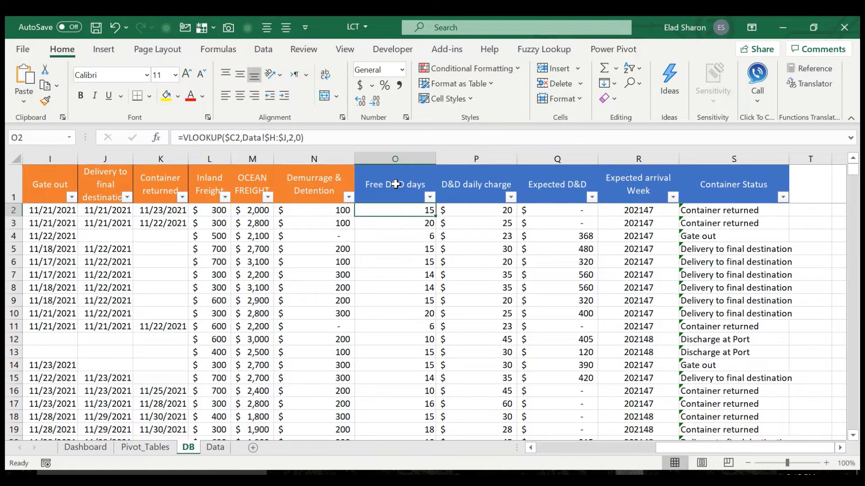
left_click(485, 208)
left_click(223, 447)
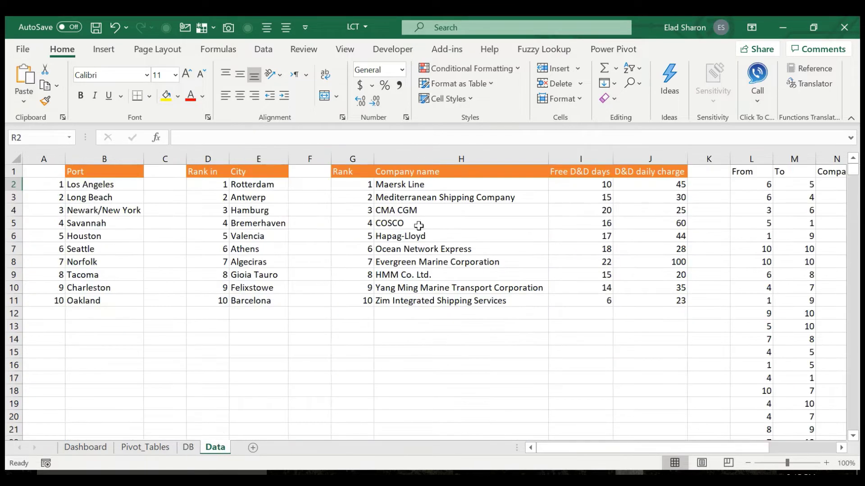
left_click(188, 447)
left_click(558, 210)
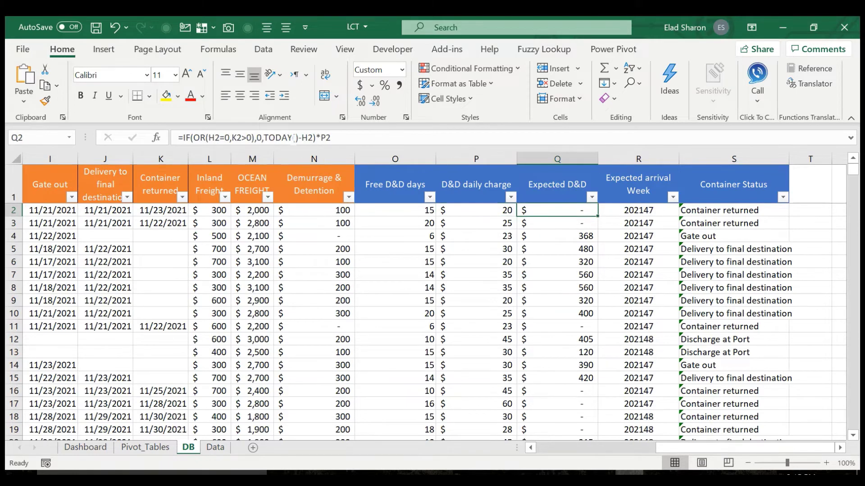
left_click(333, 137)
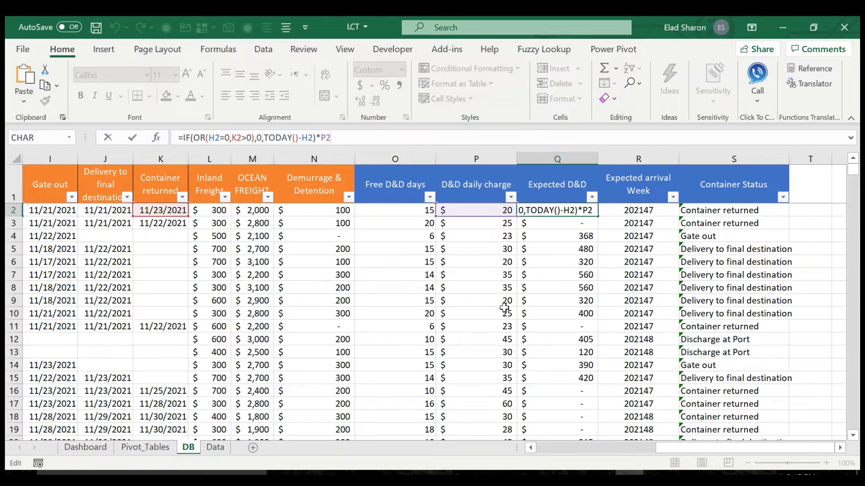
left_click(532, 448)
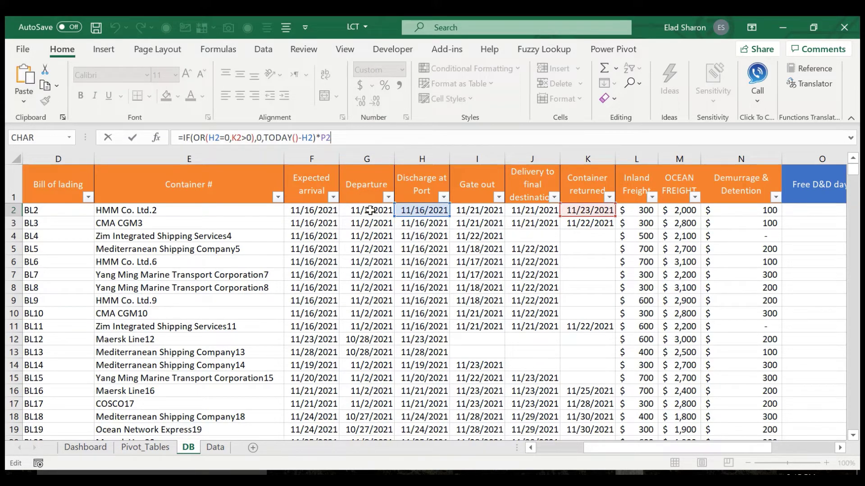
key("Escape")
key("Right")
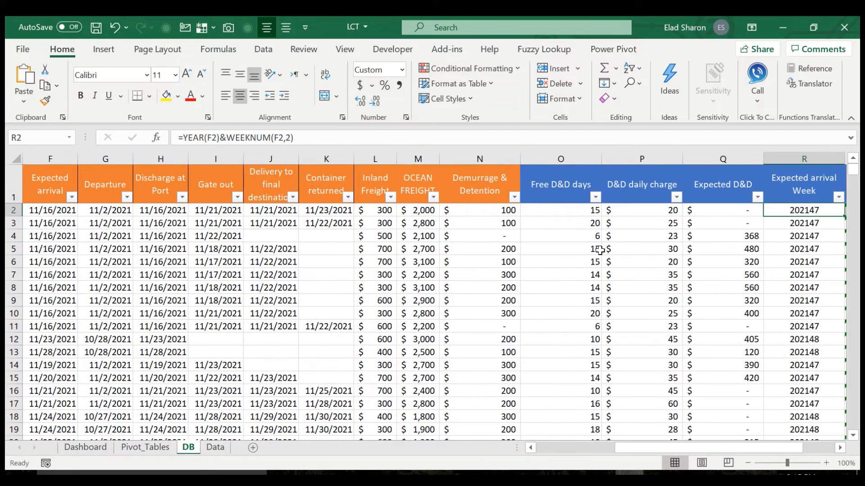
key("Right")
key("Left")
key("Left")
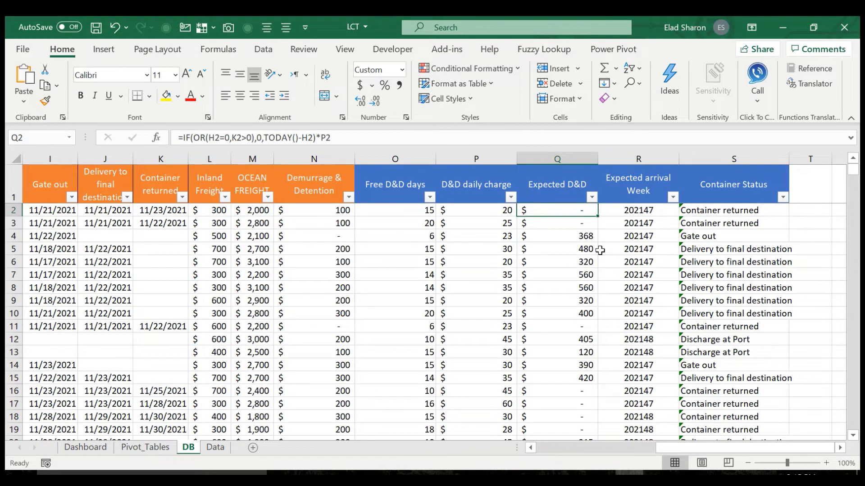
left_click(572, 237)
key("F2")
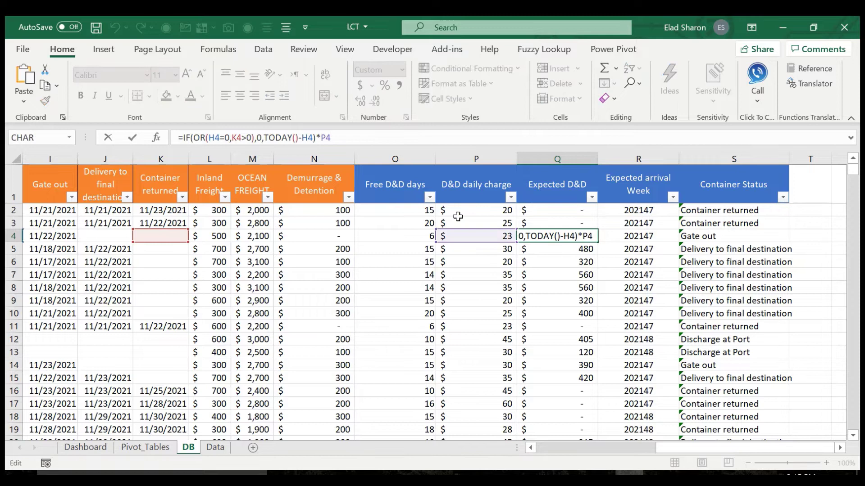
key("Escape")
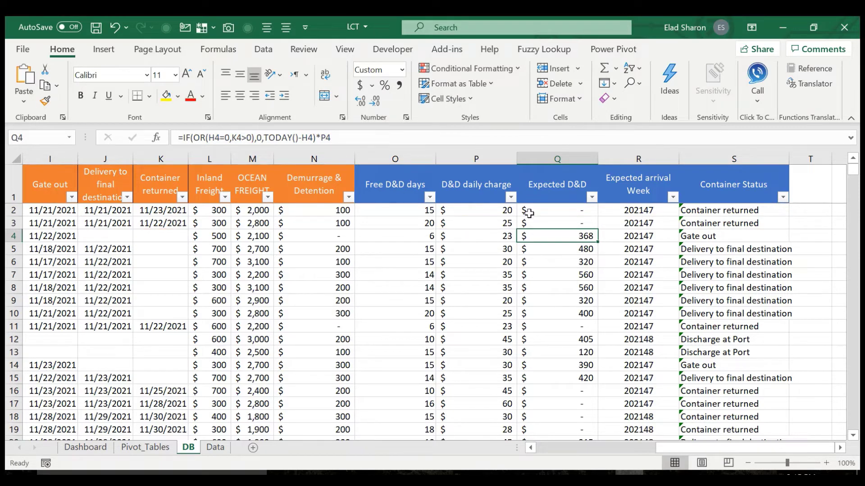
Step: Review the Expected arrival Week formula =YEAR(F2)&WEEKNUM(F2,2) and the cells it references
left_click(633, 210)
key("F2")
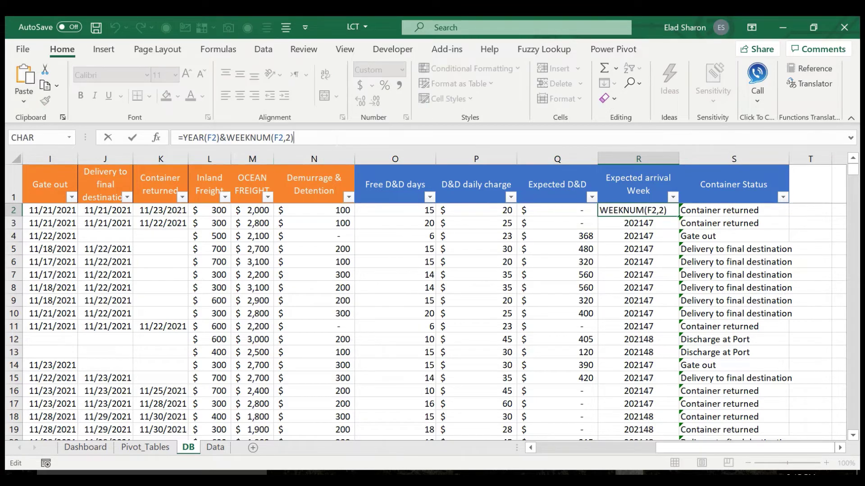
left_click_drag(644, 448, 600, 451)
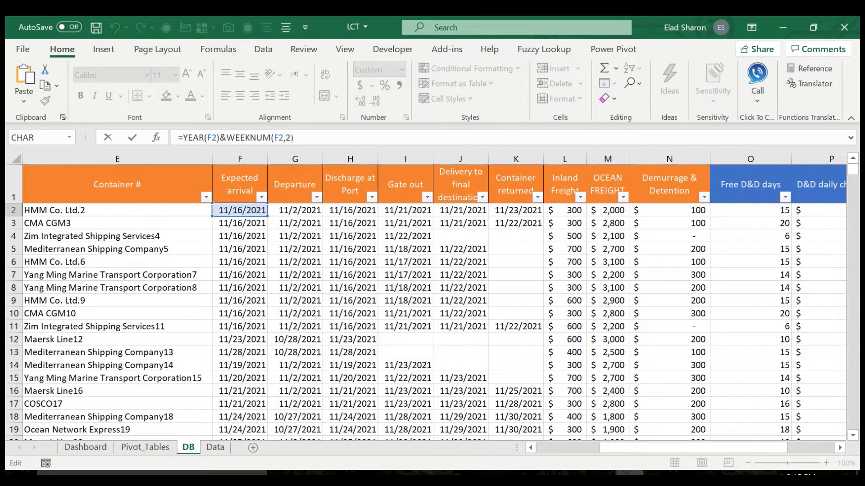
key("Escape")
Step: AutoFit column S so statuses like 'Delivery to final destination' show in full
key("Right")
key("Right")
key("Right")
key("Right")
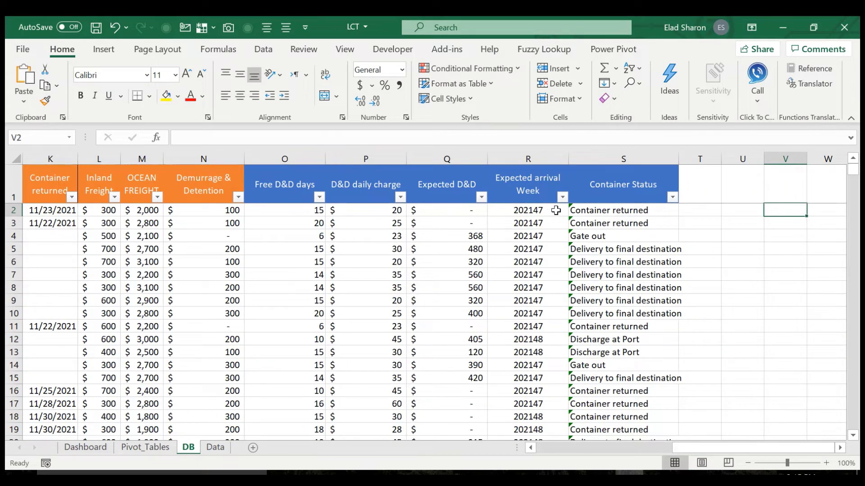
double_click(682, 156)
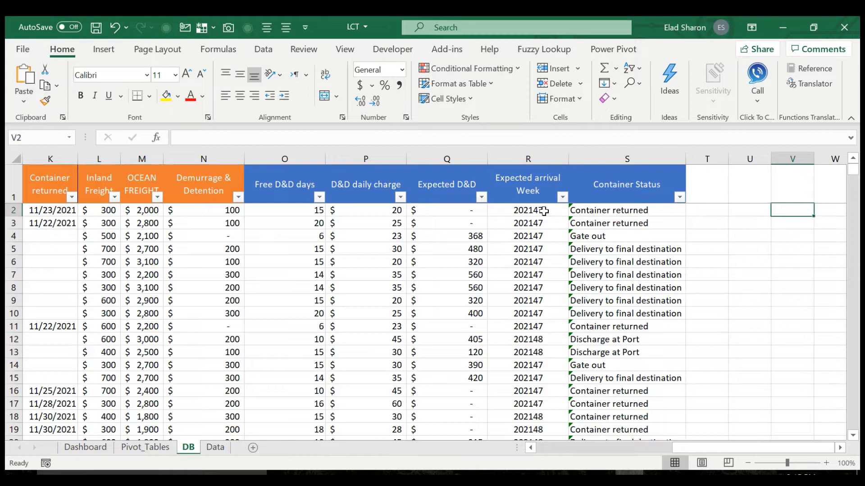
left_click(544, 210)
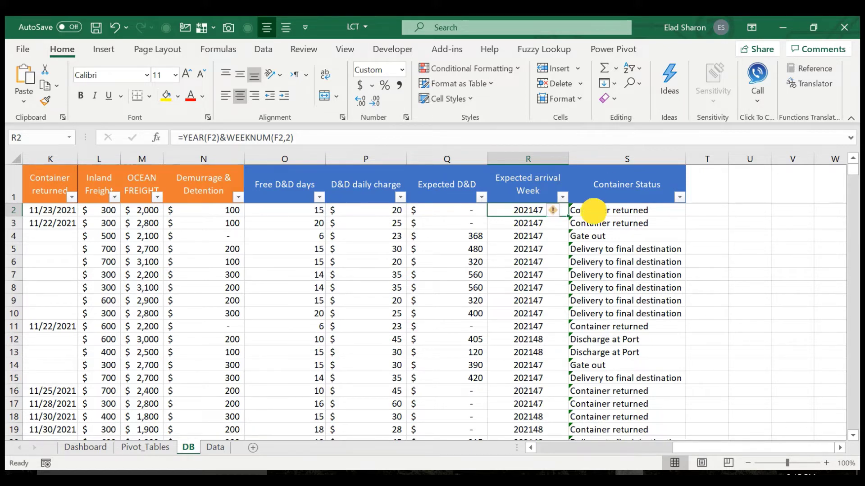
double_click(593, 212)
key("Escape")
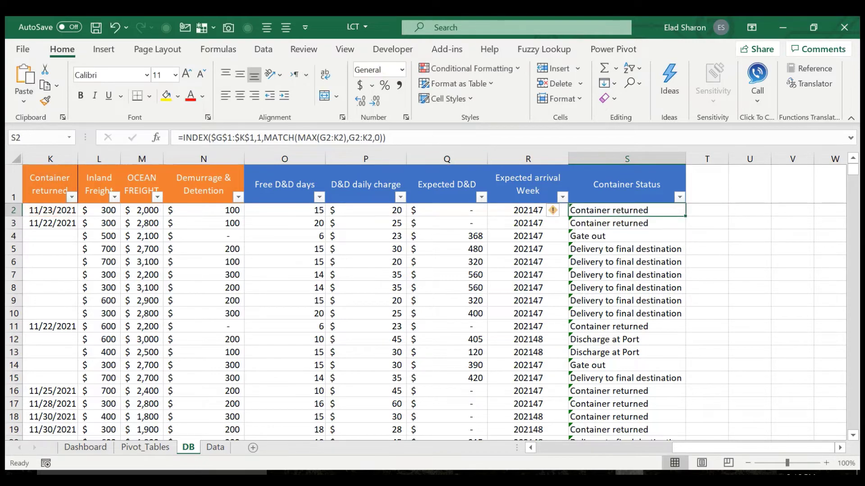
key("F2")
left_click_drag(691, 447, 646, 447)
left_click(386, 137)
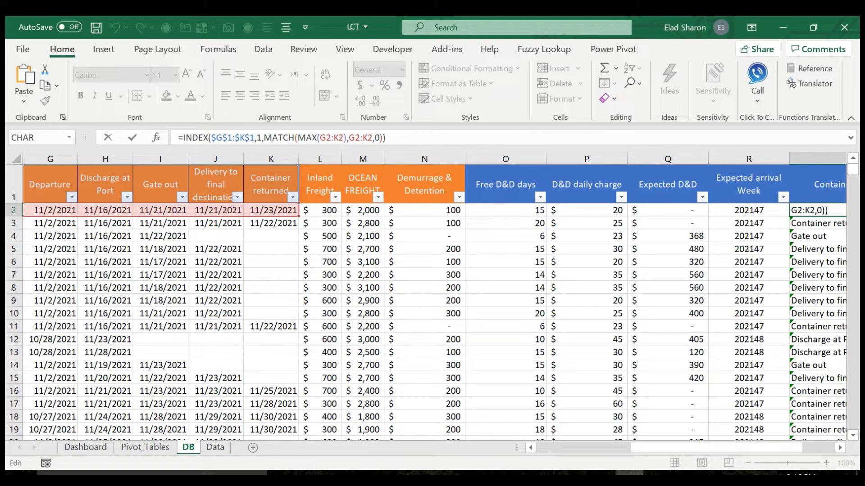
key("Left")
key("Left")
key("Left")
key("Left")
key("Left")
key("Left")
key("Left")
key("Left")
key("Left")
key("Left")
key("Left")
key("Left")
key("Left")
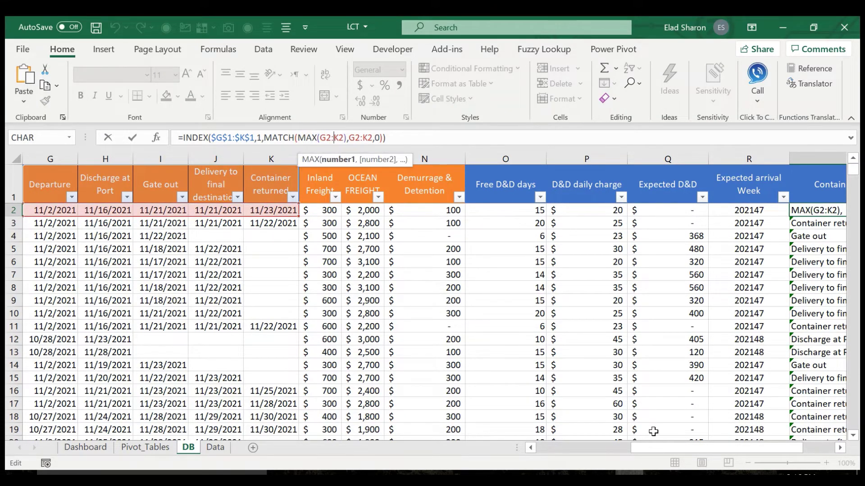
left_click_drag(642, 448, 611, 448)
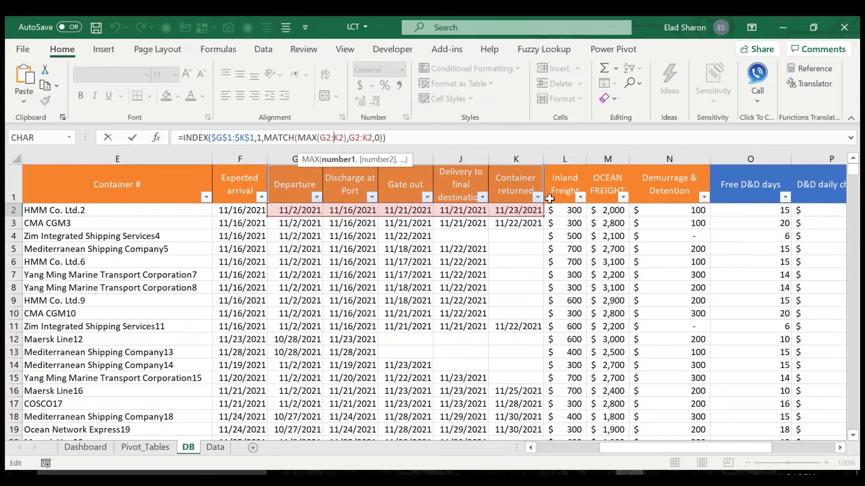
key("ctrl+Return")
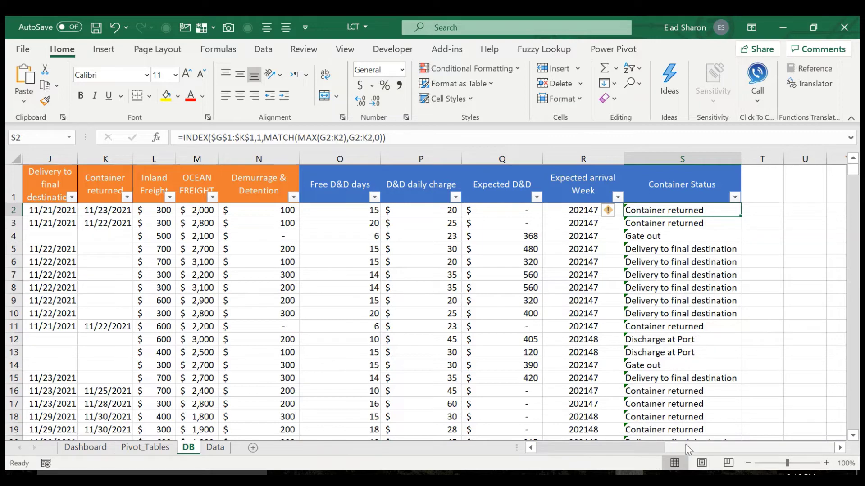
left_click_drag(672, 447, 454, 437)
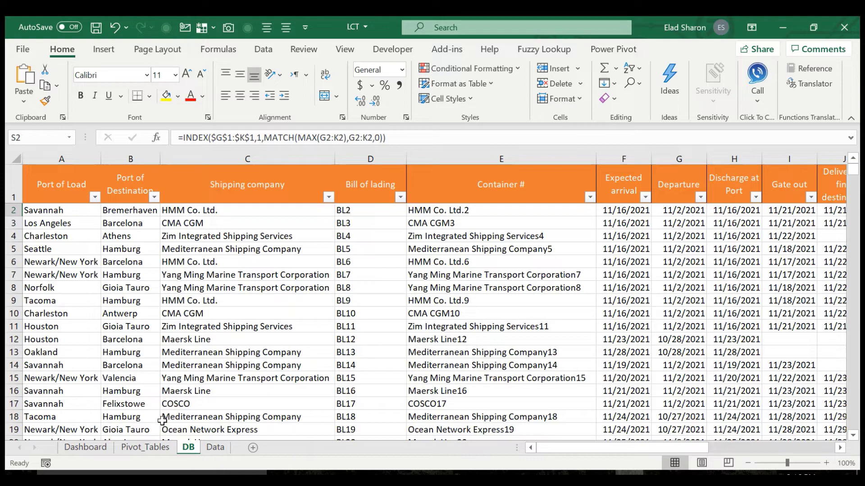
left_click(145, 447)
Step: Inspect the fields of the status count pivot and the Charges per month pivot
left_click(213, 326)
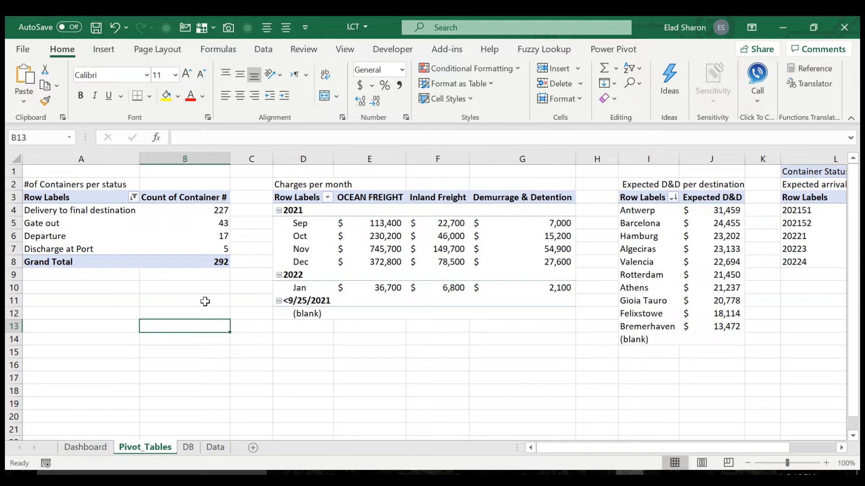
left_click(168, 221)
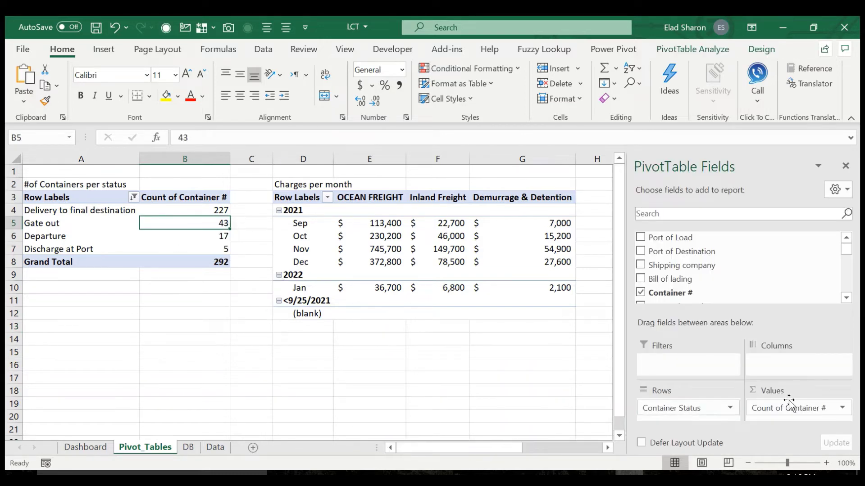
left_click(384, 237)
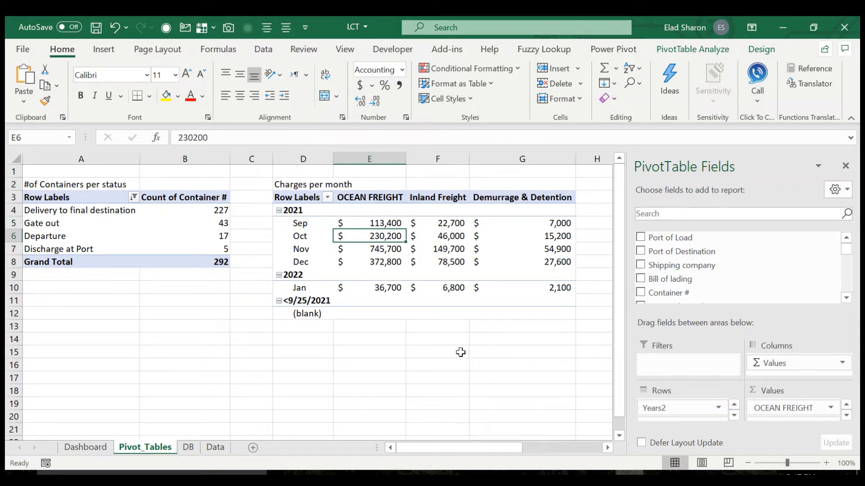
left_click(313, 225)
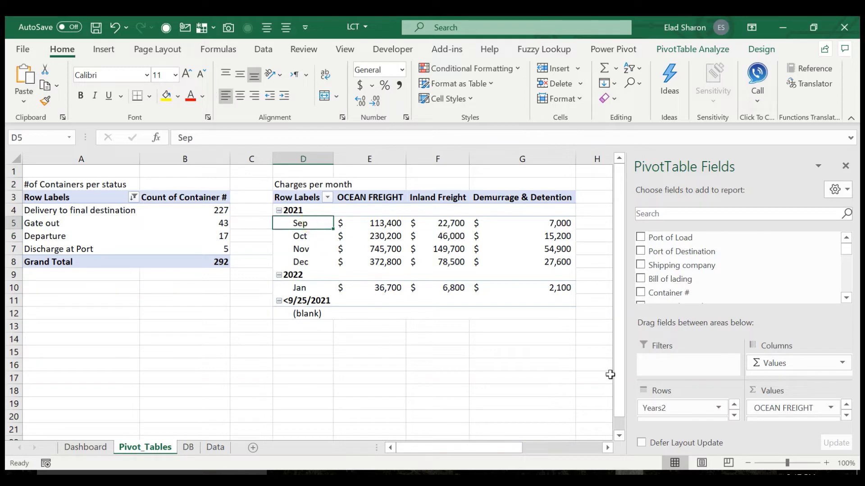
left_click(419, 339)
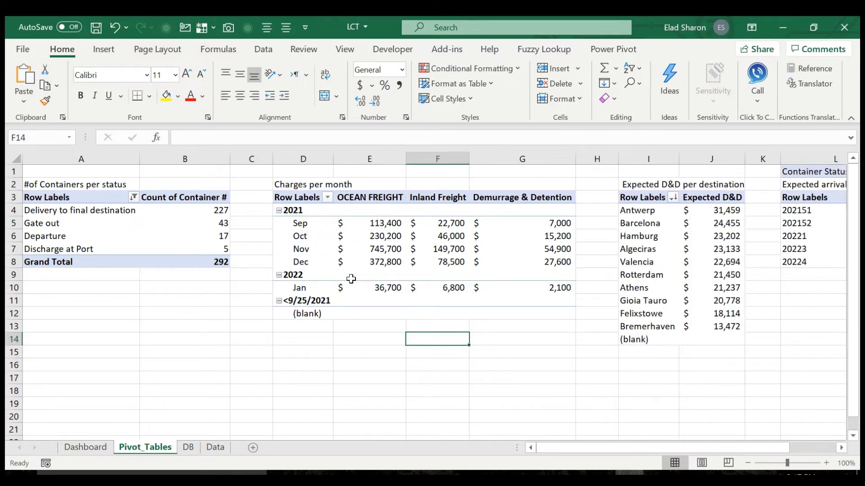
Step: Ungroup the month labels, regroup by Months and Years, then undo the regrouping
right_click(301, 225)
left_click(343, 357)
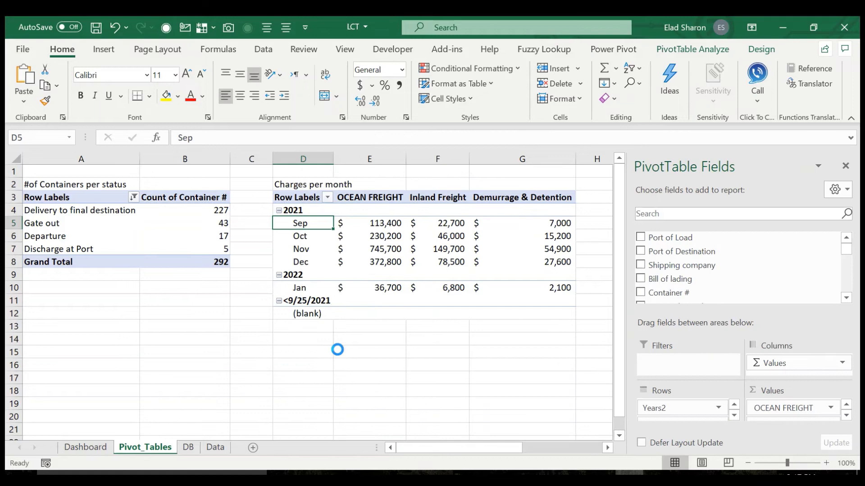
right_click(301, 223)
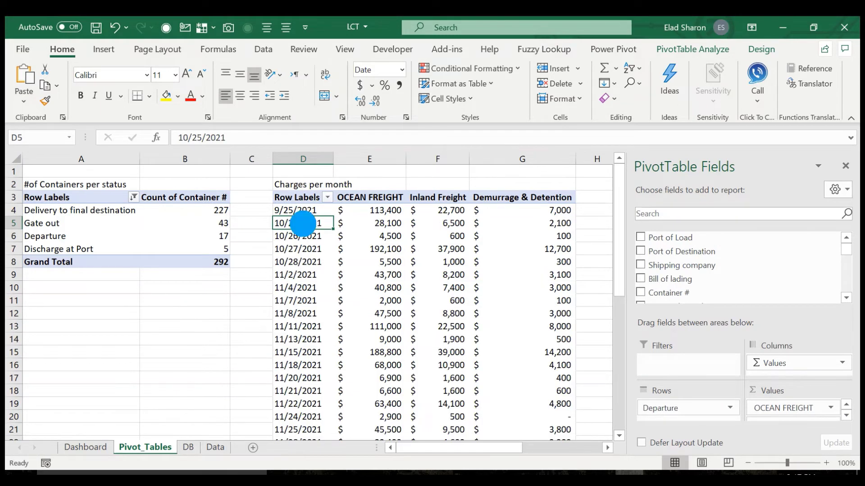
left_click(355, 334)
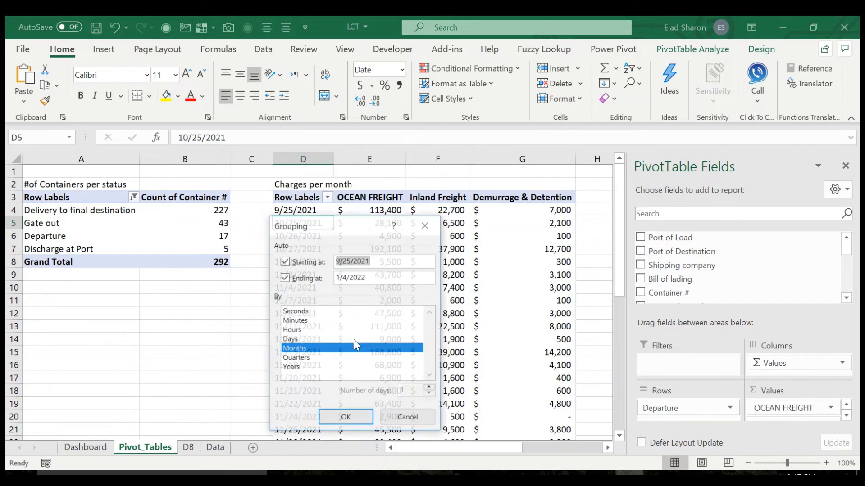
left_click(298, 368)
left_click(346, 418)
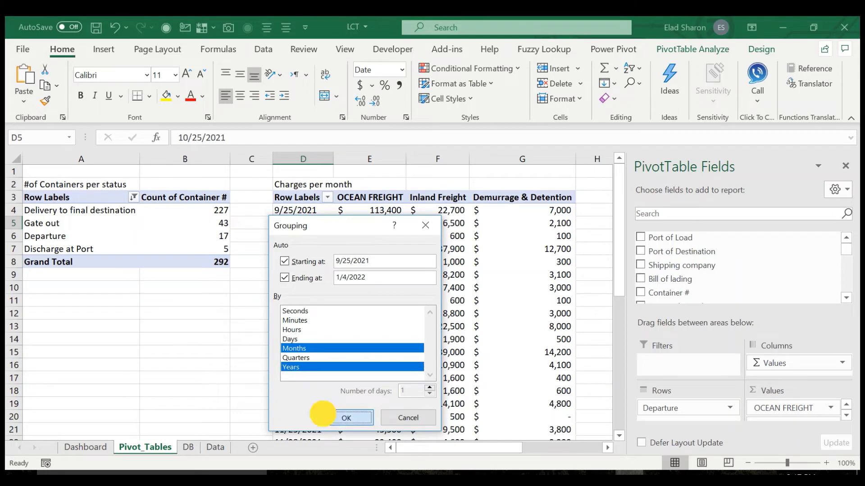
left_click(434, 377)
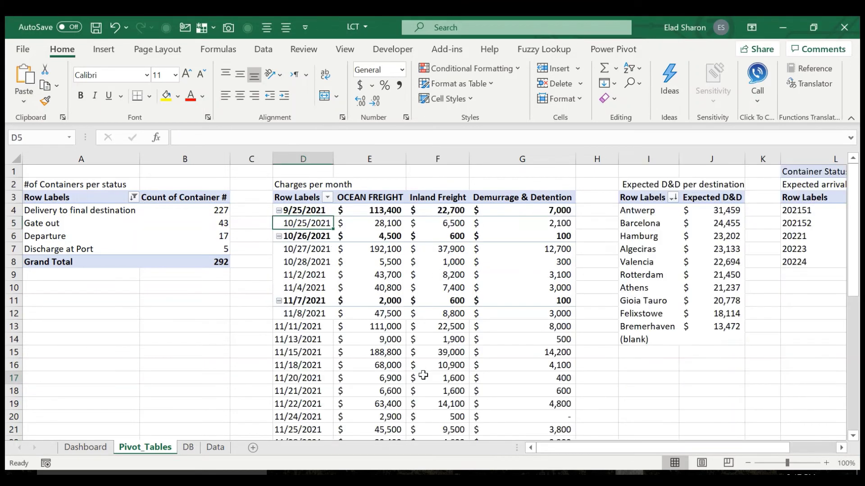
key("ctrl+z")
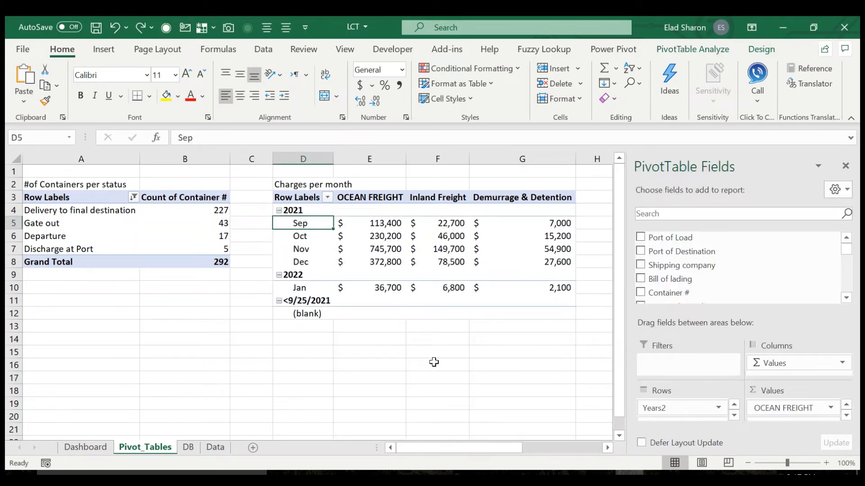
left_click(460, 349)
Step: Look over the Expected D&D per destination and weekly arrival pivots
key("Right")
key("Right")
key("Right")
key("Right")
key("Right")
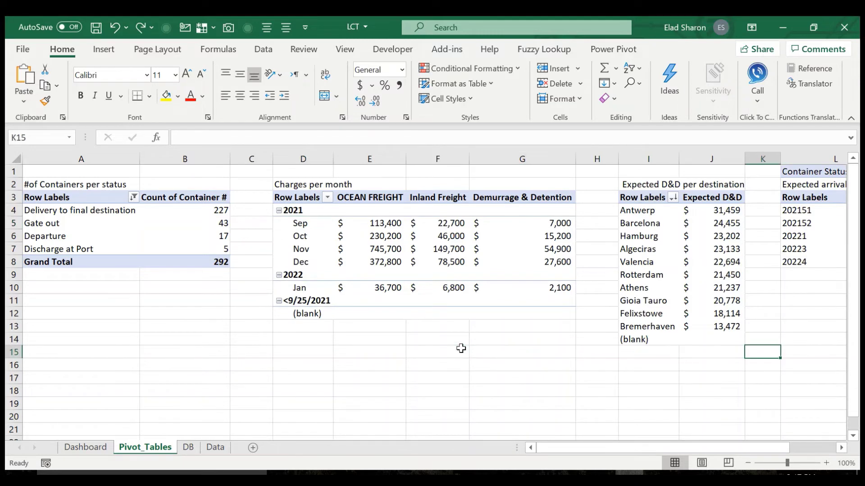
key("Right")
key("Right")
key("Right")
key("Right")
key("Right")
key("Right")
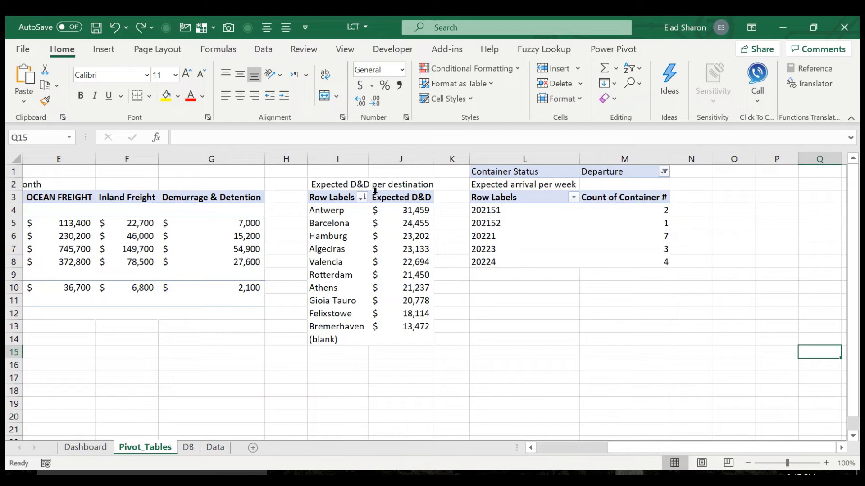
left_click(393, 210)
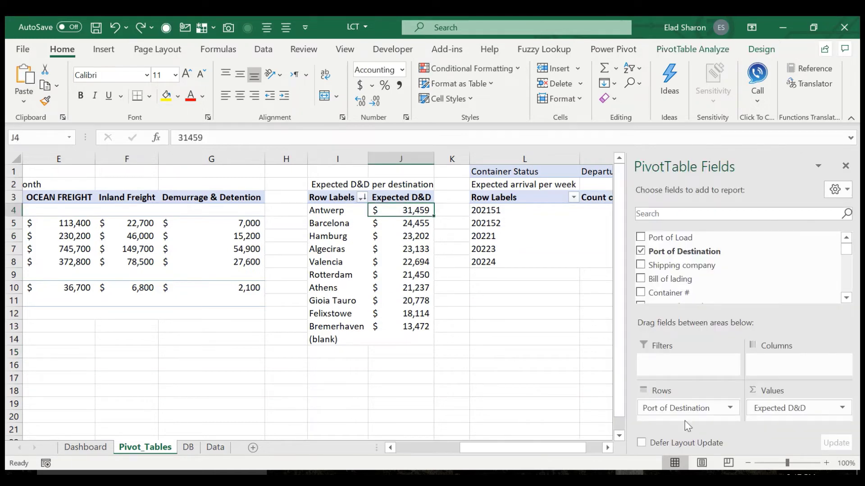
left_click(565, 379)
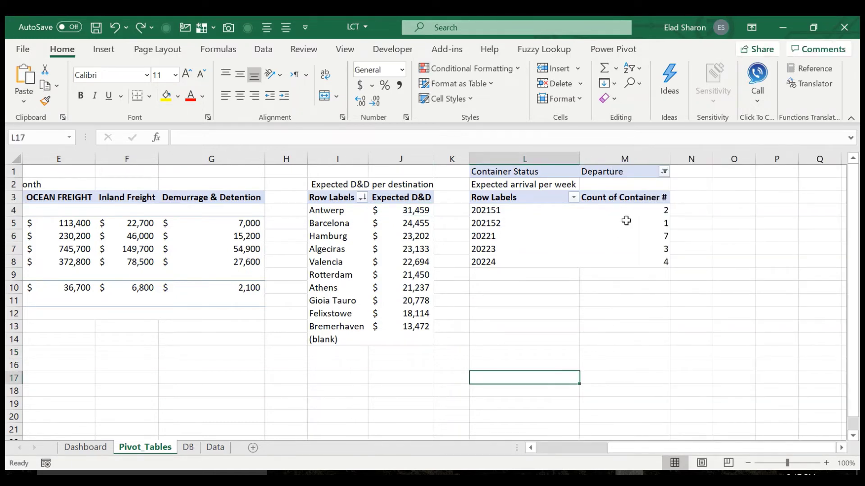
left_click(547, 448)
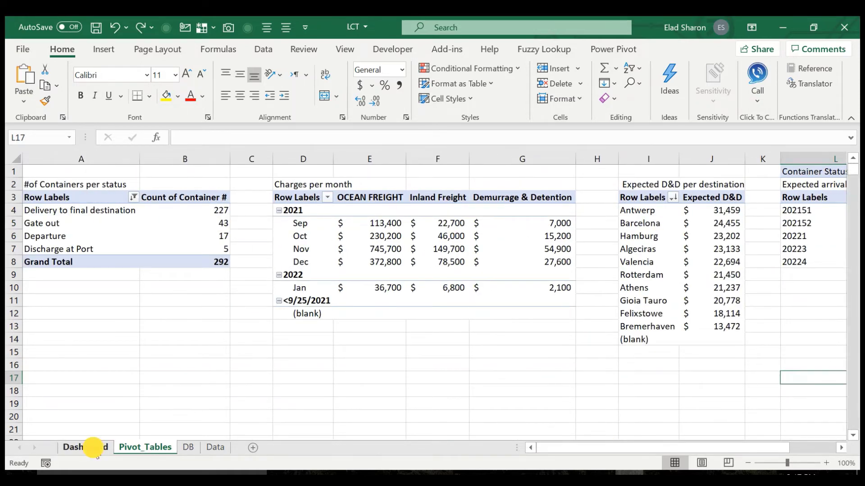
Step: Compare the Dashboard against the Pivot_Tables sheet, ending on the Dashboard
left_click(93, 448)
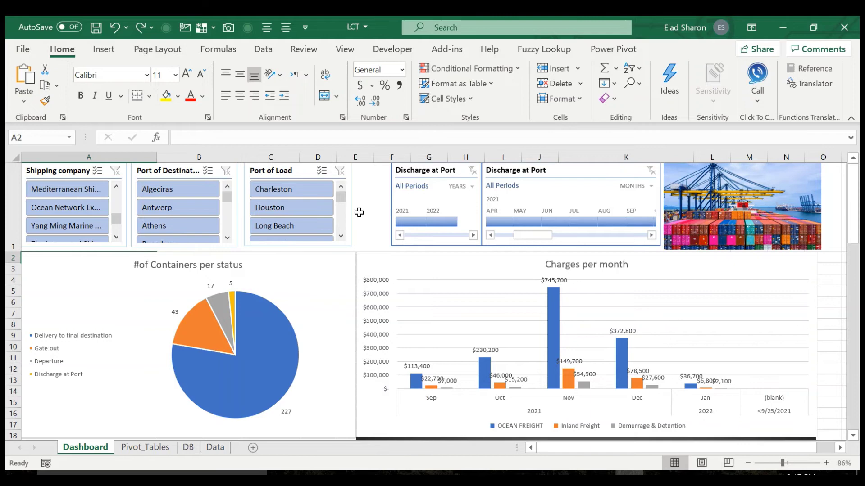
left_click(151, 447)
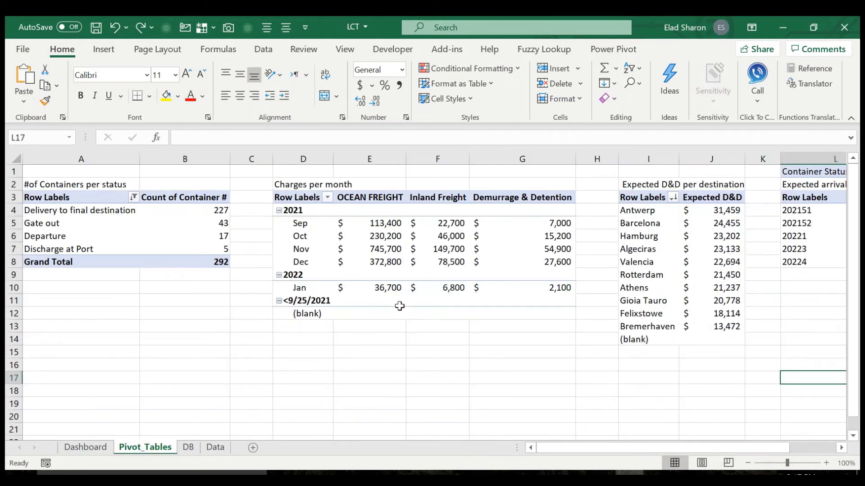
left_click(87, 448)
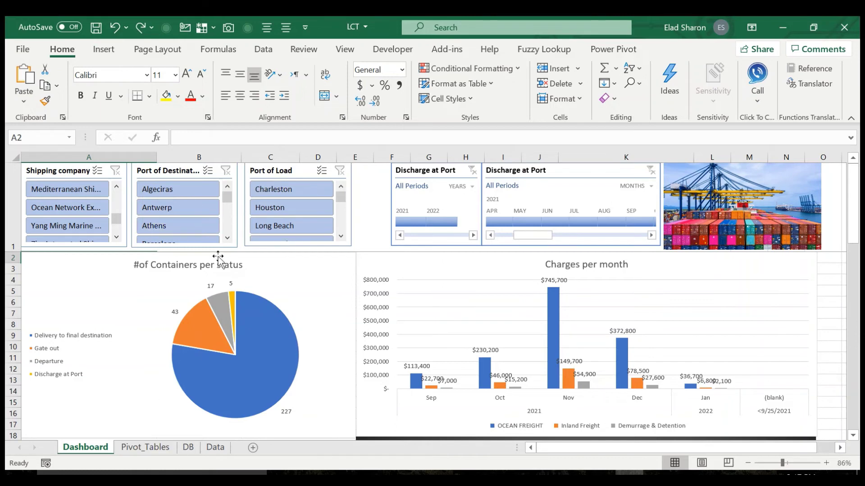
right_click(65, 170)
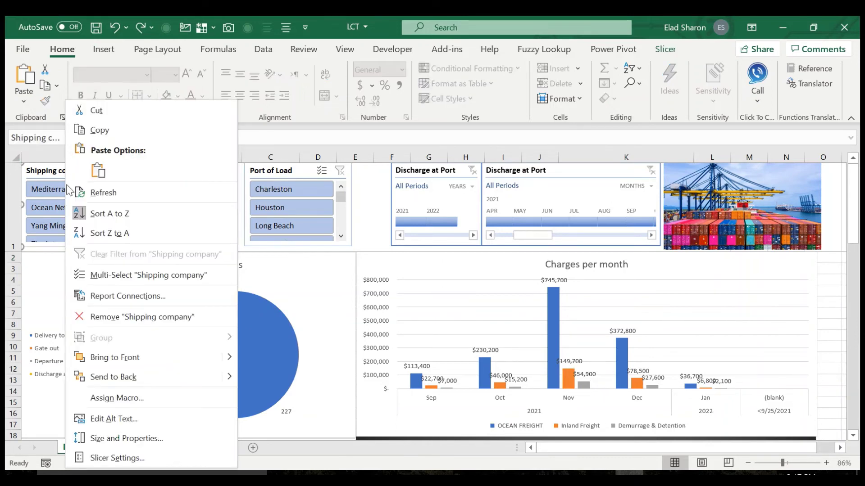
left_click(117, 293)
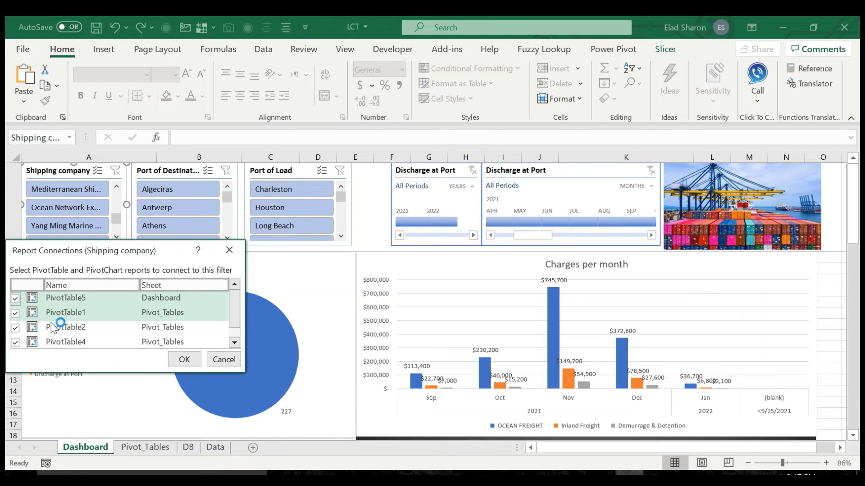
scroll(232, 310, "down", 1)
scroll(230, 310, "up", 1)
left_click(229, 250)
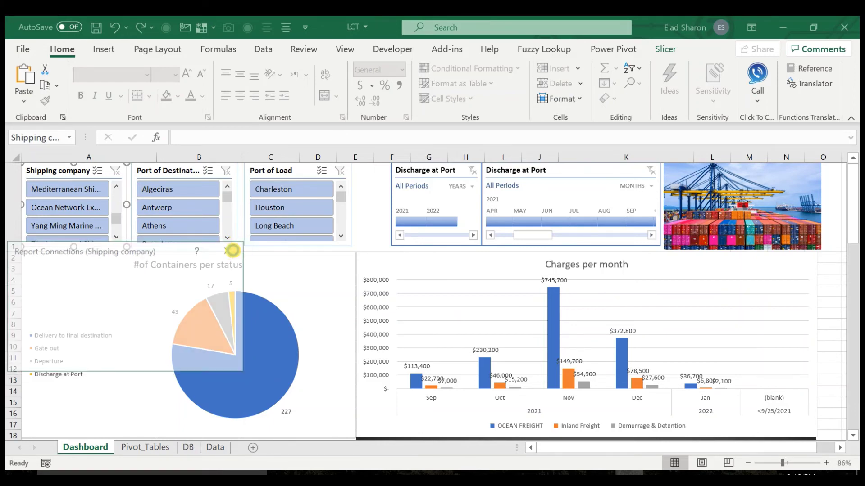
right_click(439, 176)
left_click(459, 309)
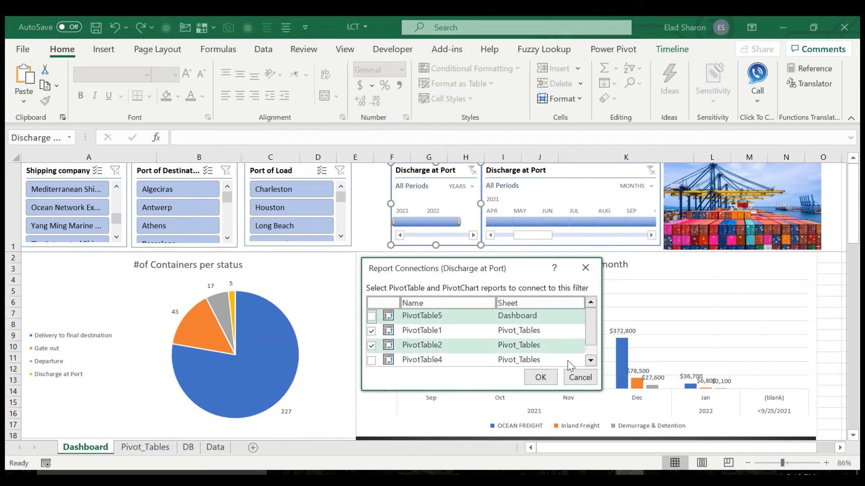
left_click(580, 378)
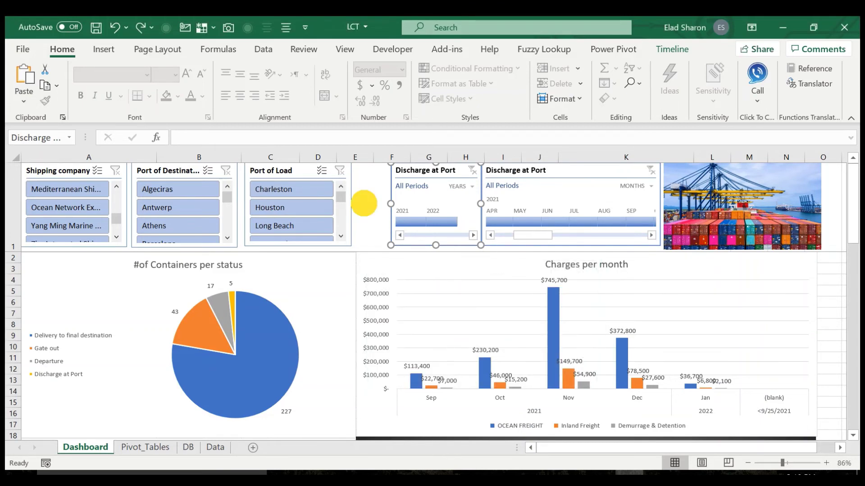
left_click(363, 203)
left_click(852, 291)
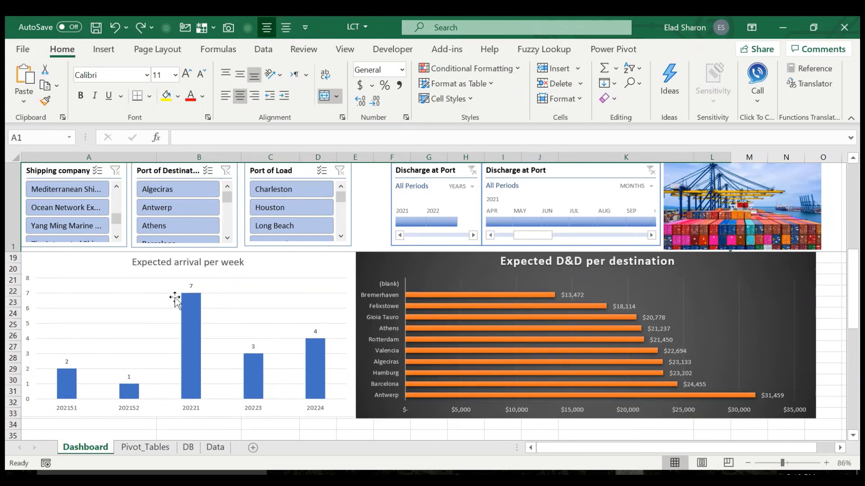
left_click_drag(854, 252, 850, 207)
left_click(161, 447)
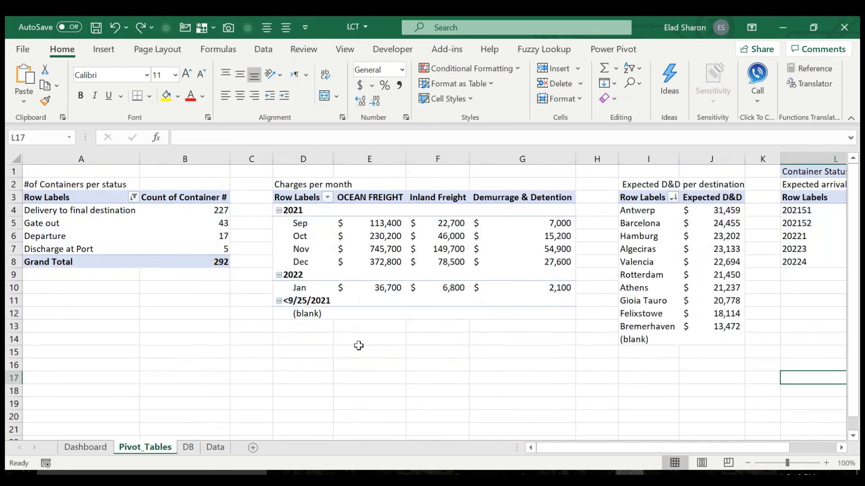
left_click(95, 447)
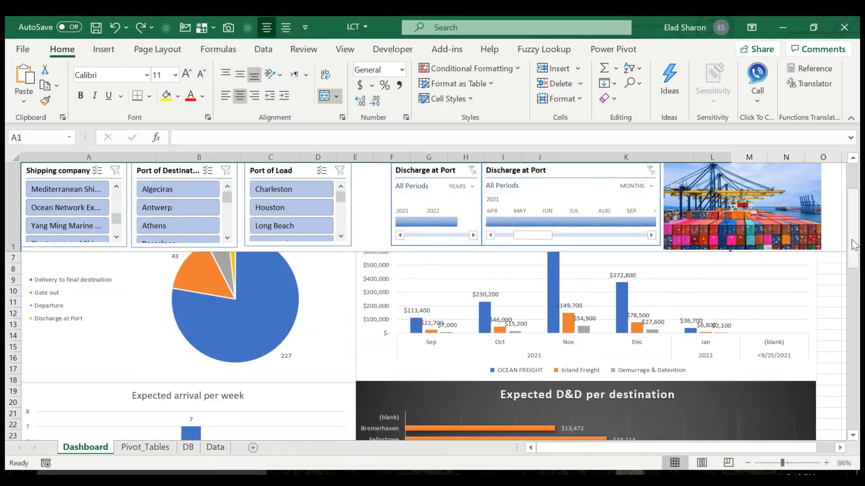
left_click_drag(854, 245, 840, 381)
left_click(276, 300)
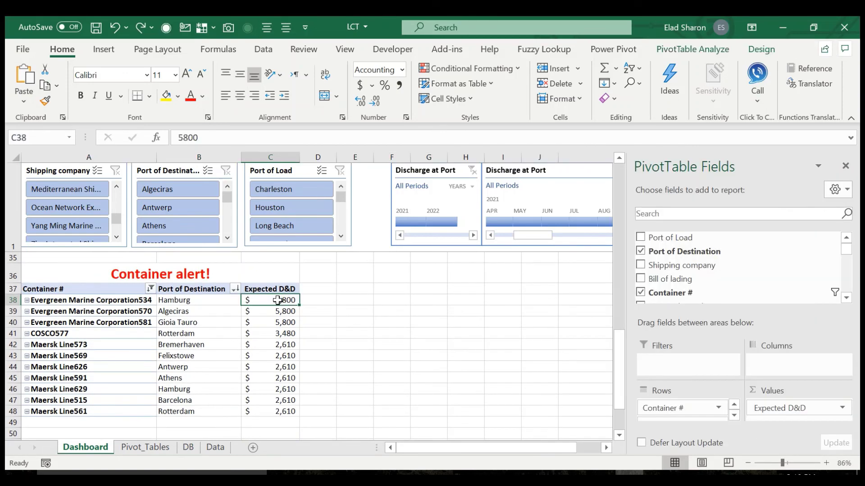
right_click(275, 300)
key("Escape")
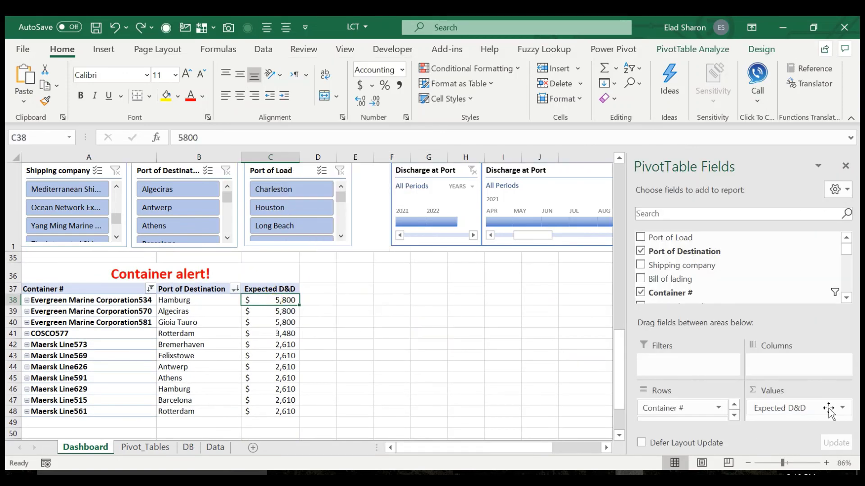
left_click(833, 407)
left_click(792, 391)
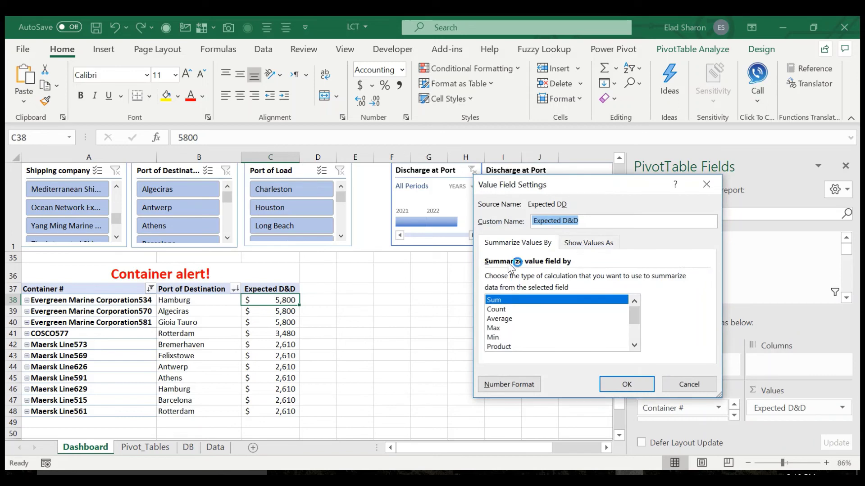
left_click(689, 385)
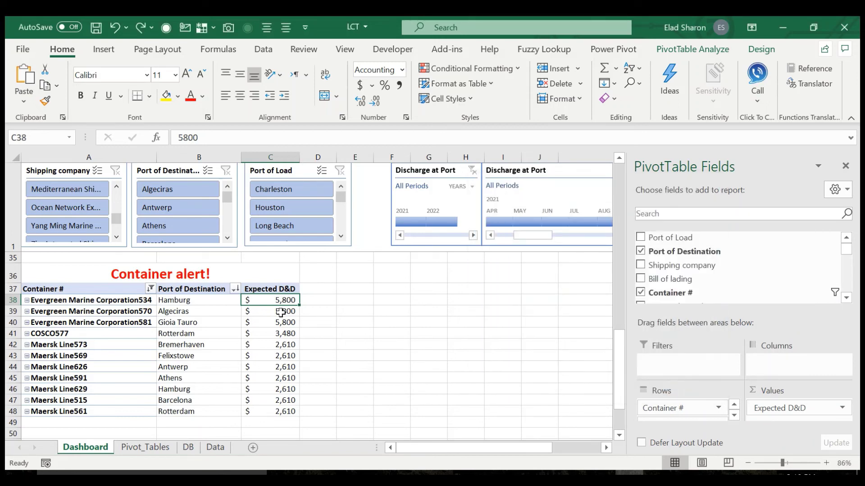
right_click(269, 302)
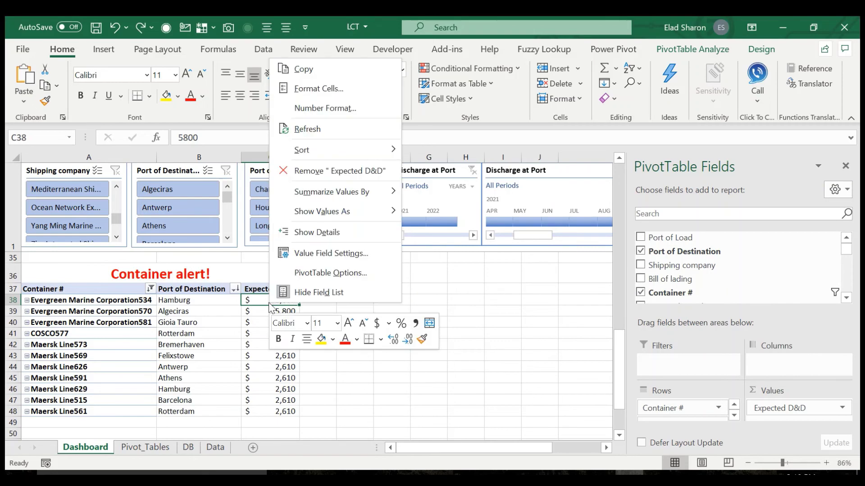
left_click(338, 273)
left_click(358, 140)
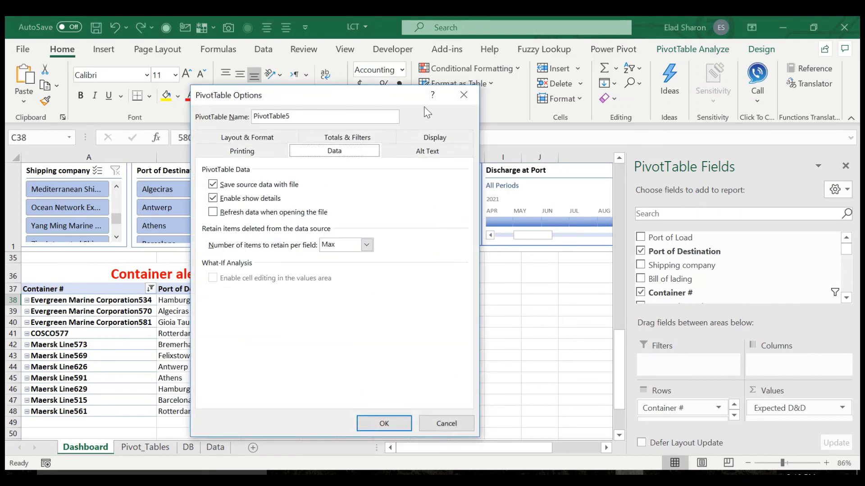
left_click(463, 95)
left_click(391, 311)
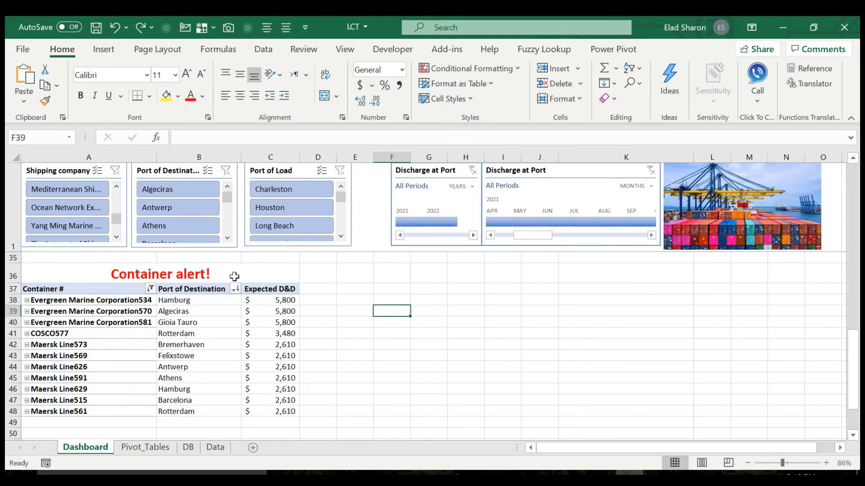
left_click(150, 288)
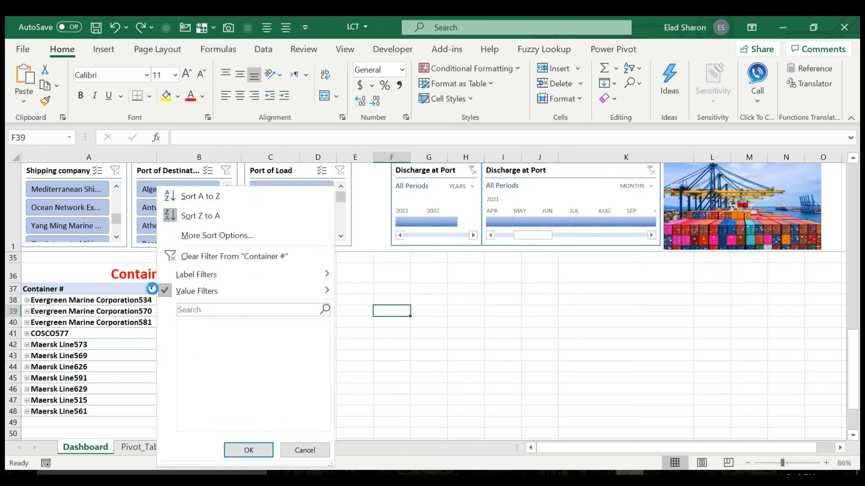
mouse_move(219, 290)
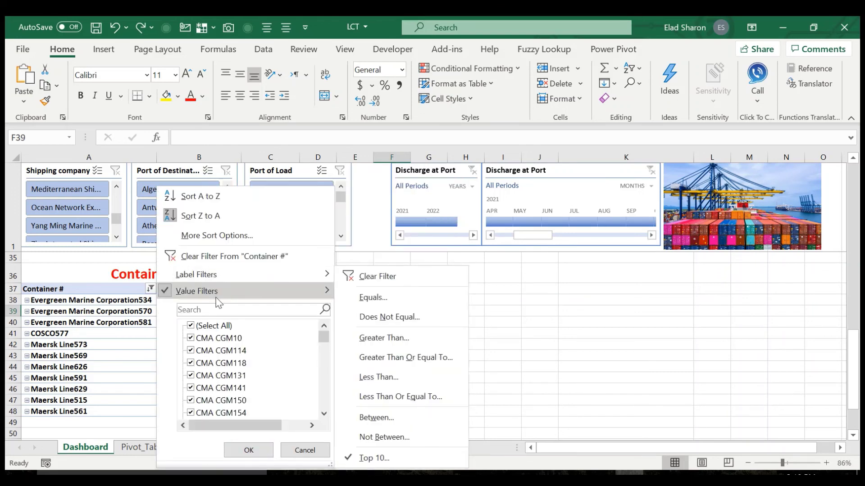
left_click(371, 455)
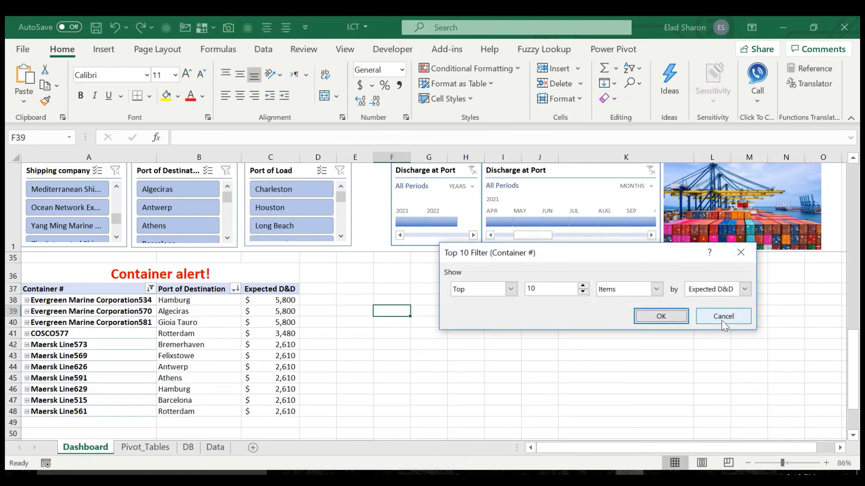
left_click(723, 317)
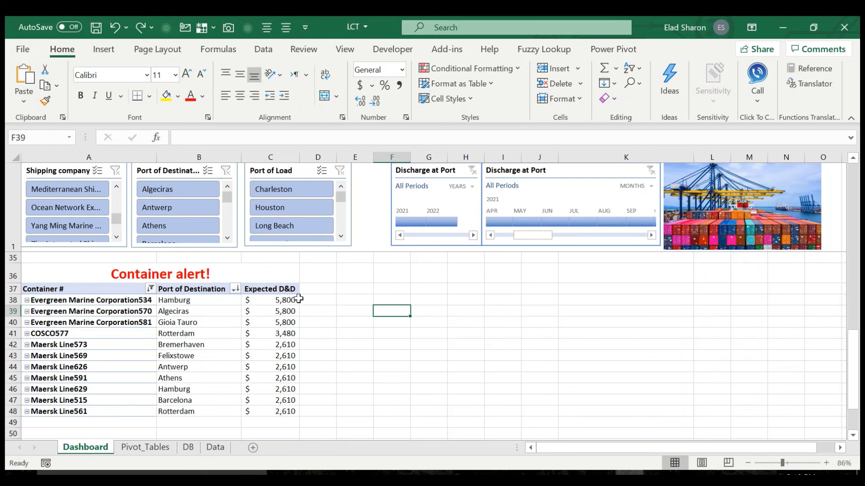
left_click(327, 286)
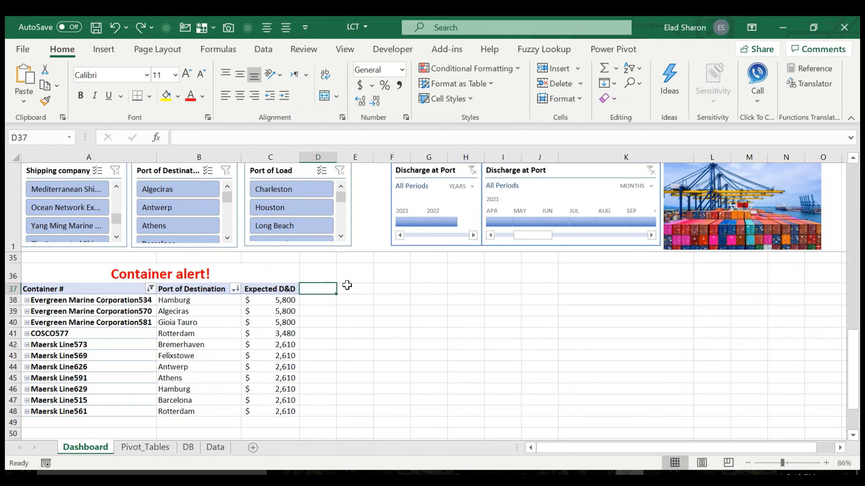
left_click(360, 277)
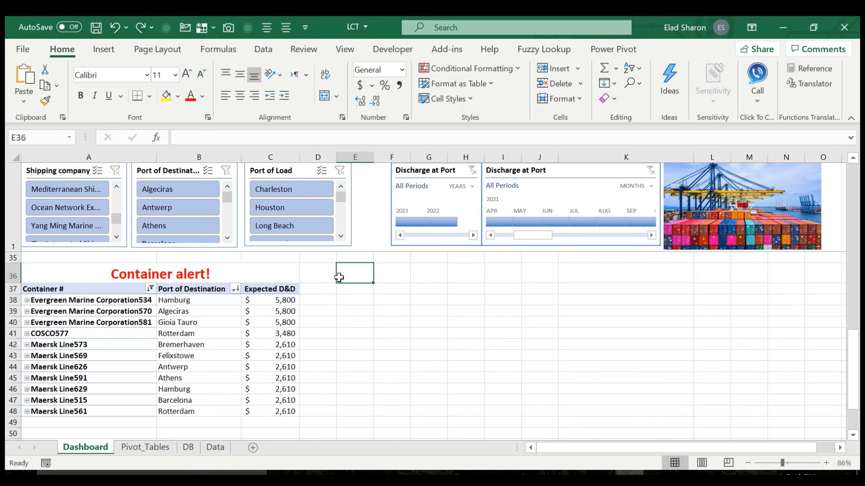
key("Page_Up")
key("Page_Up")
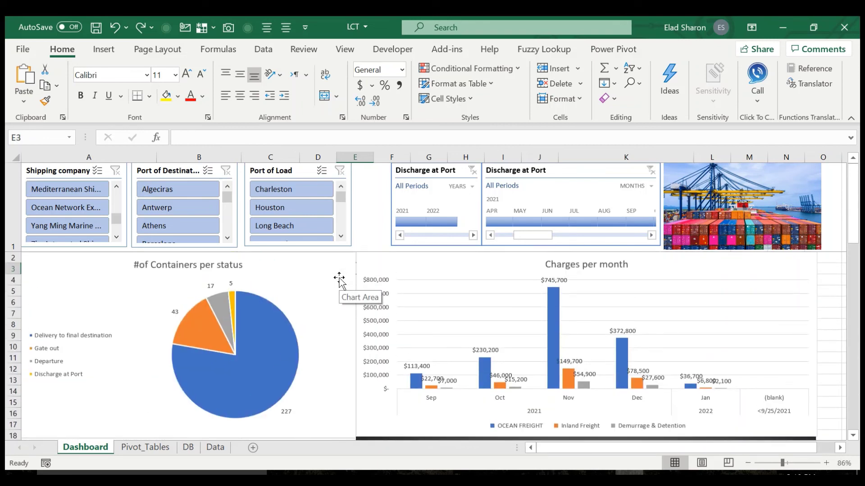
left_click(831, 278)
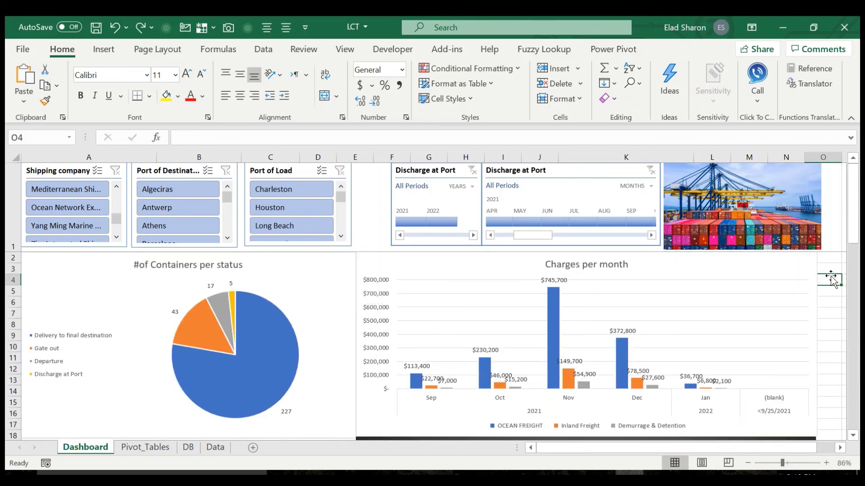